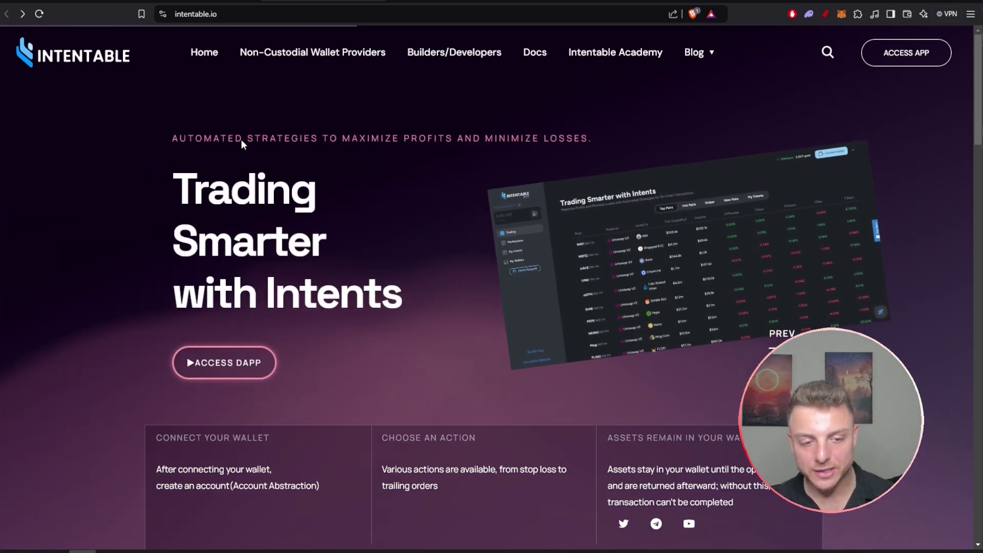
scroll(241, 139, "down", 3)
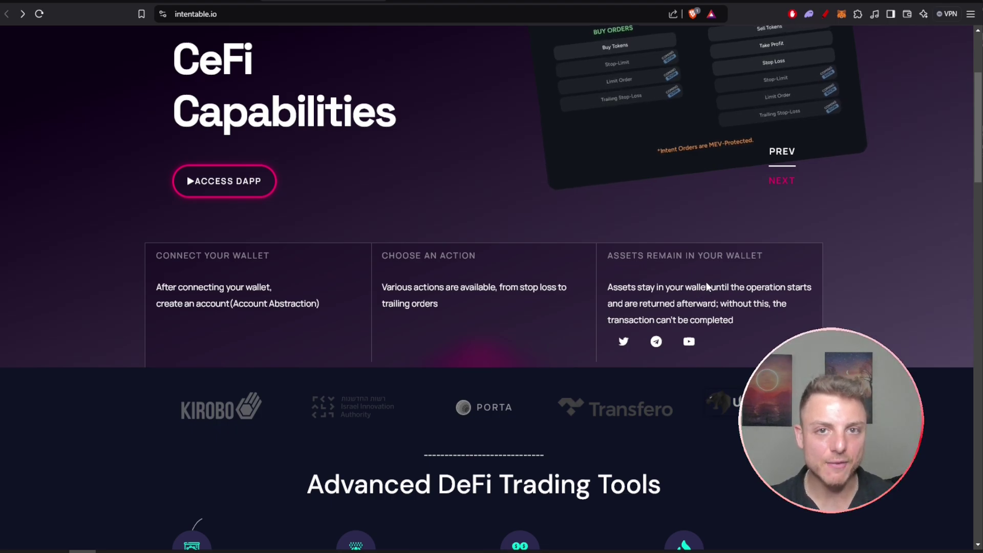
scroll(705, 282, "down", 1)
scroll(706, 282, "down", 1)
scroll(614, 276, "down", 1)
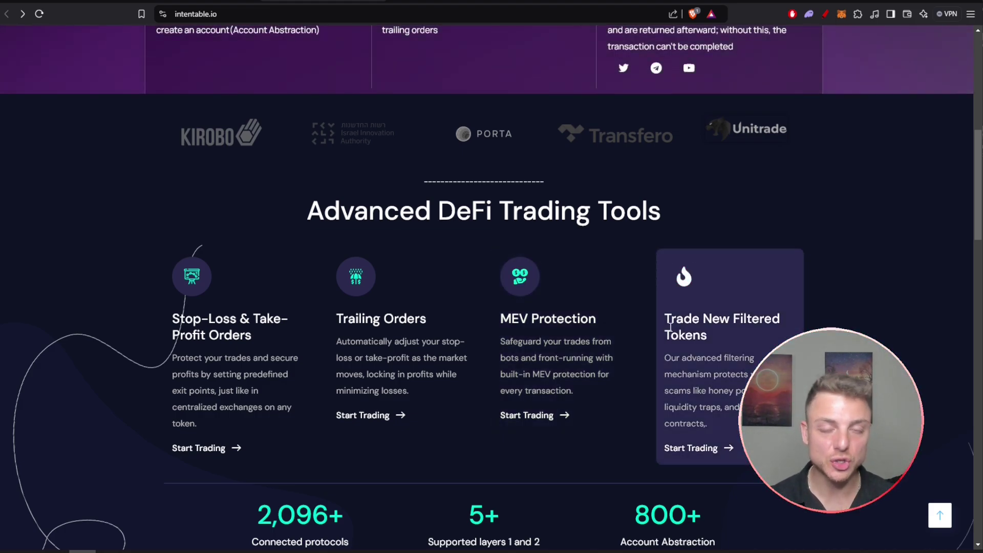
scroll(670, 326, "down", 2)
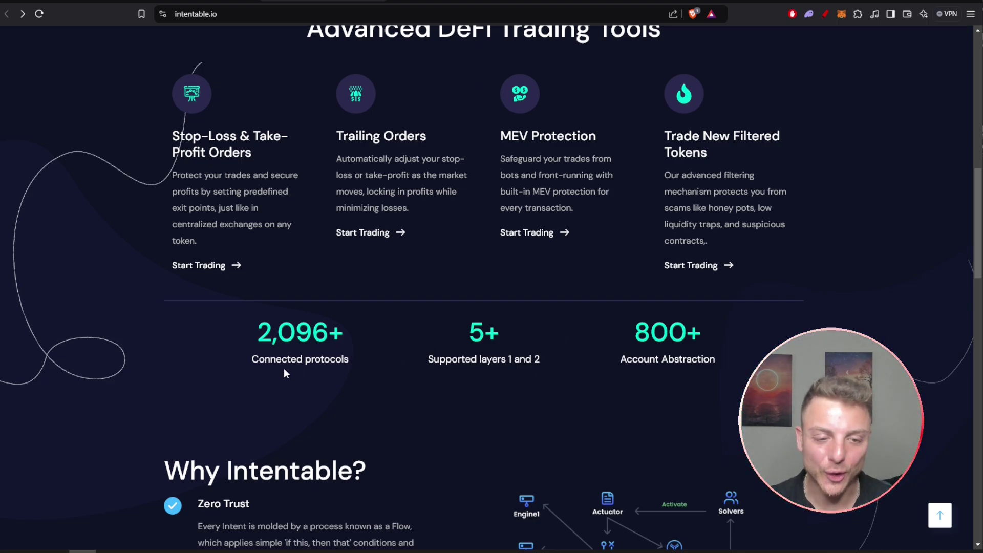
scroll(284, 368, "down", 2)
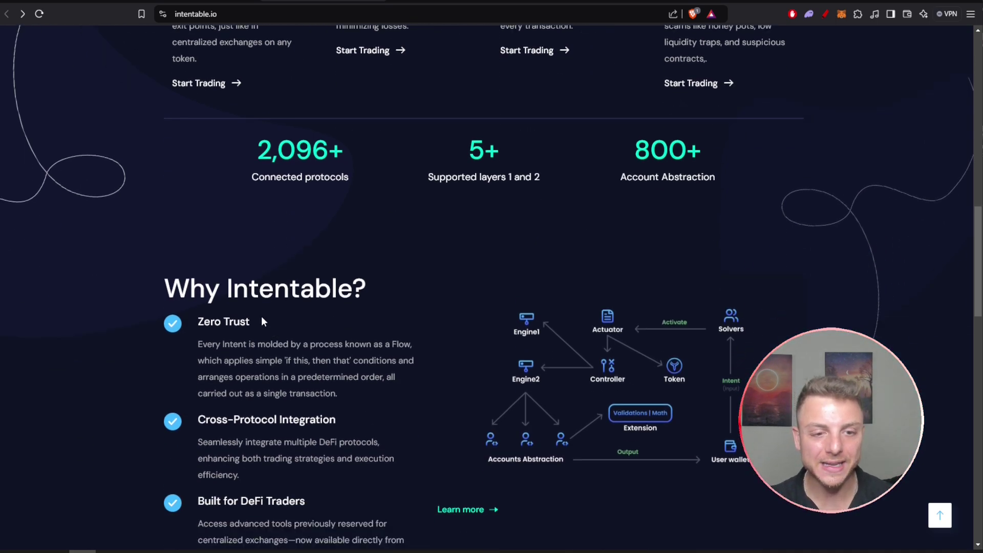
Step: Highlight the 2,096+ protocols, 5+ layers and 800+ Account Abstraction figures
left_click_drag(254, 149, 368, 149)
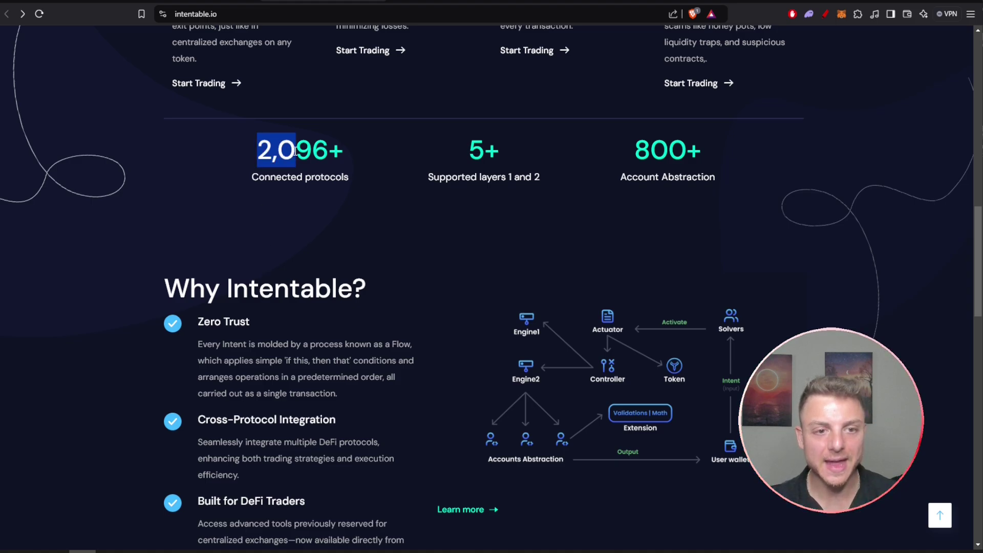
left_click(368, 150)
left_click_drag(459, 145, 522, 144)
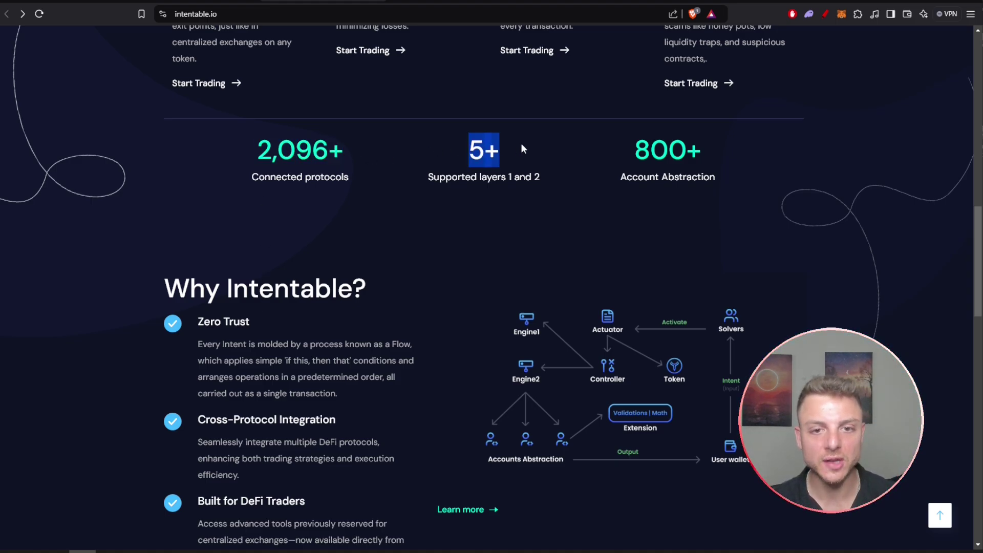
left_click(522, 144)
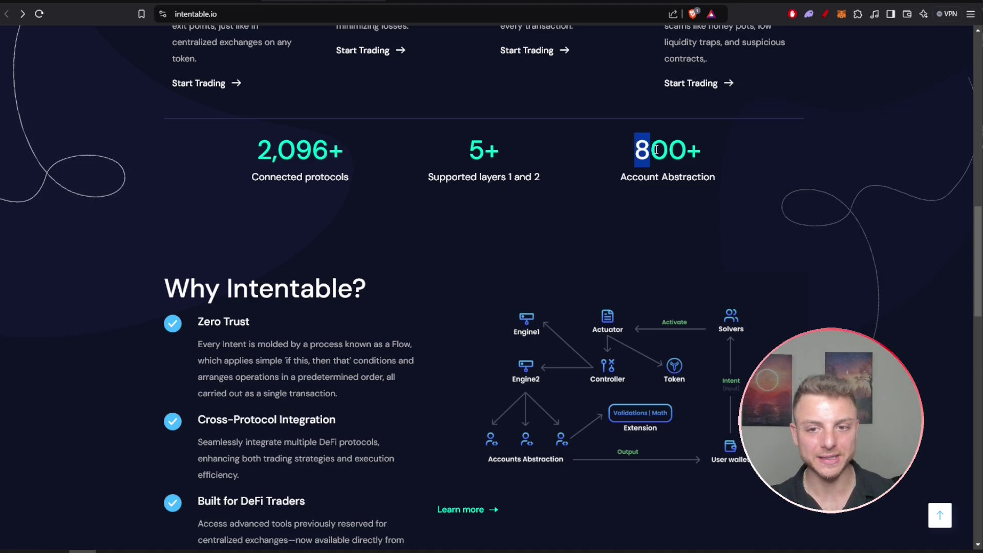
left_click_drag(656, 148, 722, 150)
left_click(723, 150)
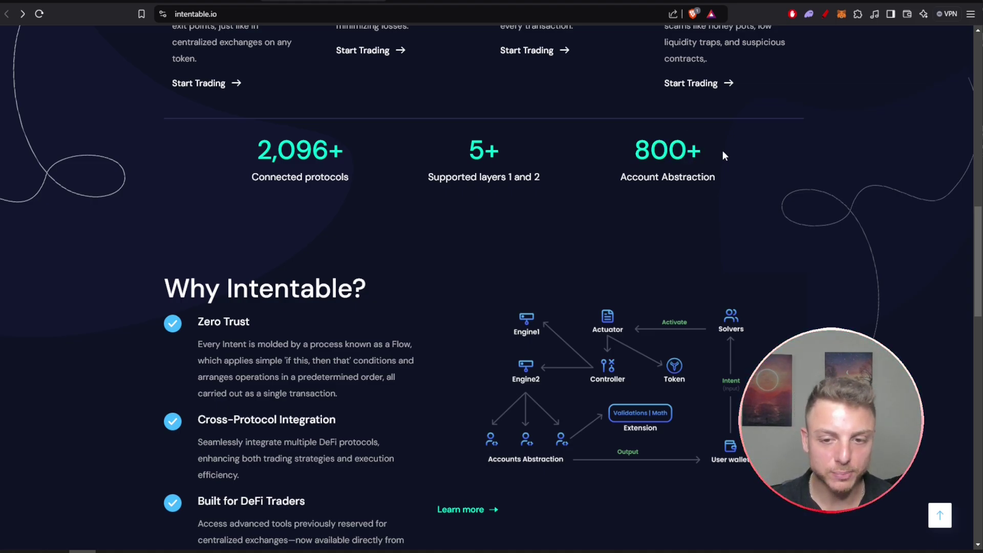
scroll(723, 156, "down", 1)
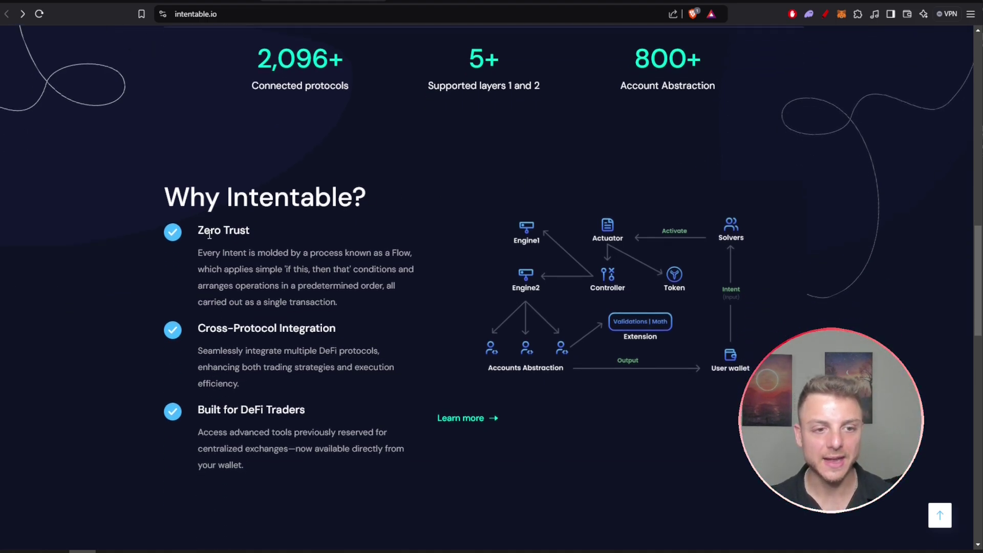
Step: Highlight the Zero Trust and Cross-Protocol Integration headings
left_click_drag(209, 236, 253, 238)
left_click(261, 238)
left_click_drag(198, 331, 348, 331)
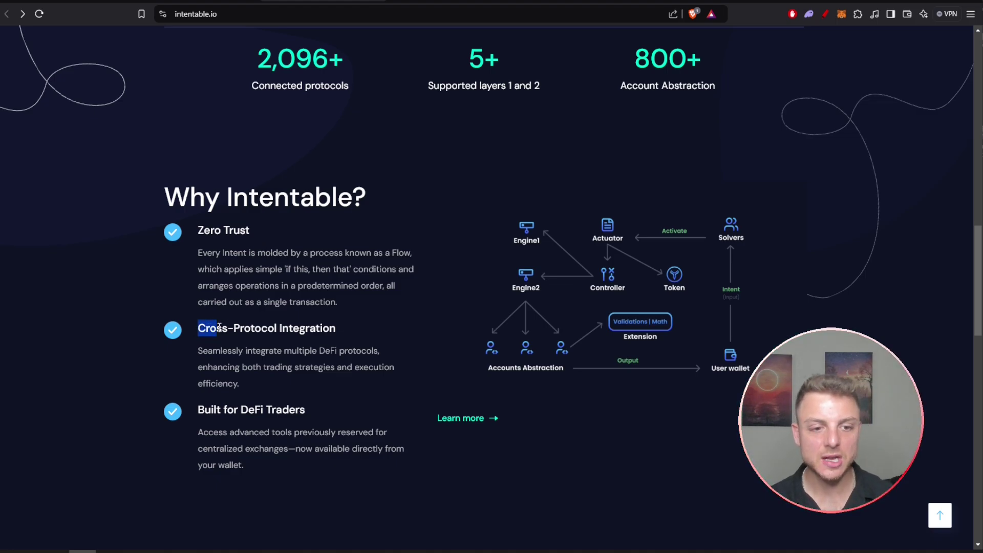
left_click(349, 331)
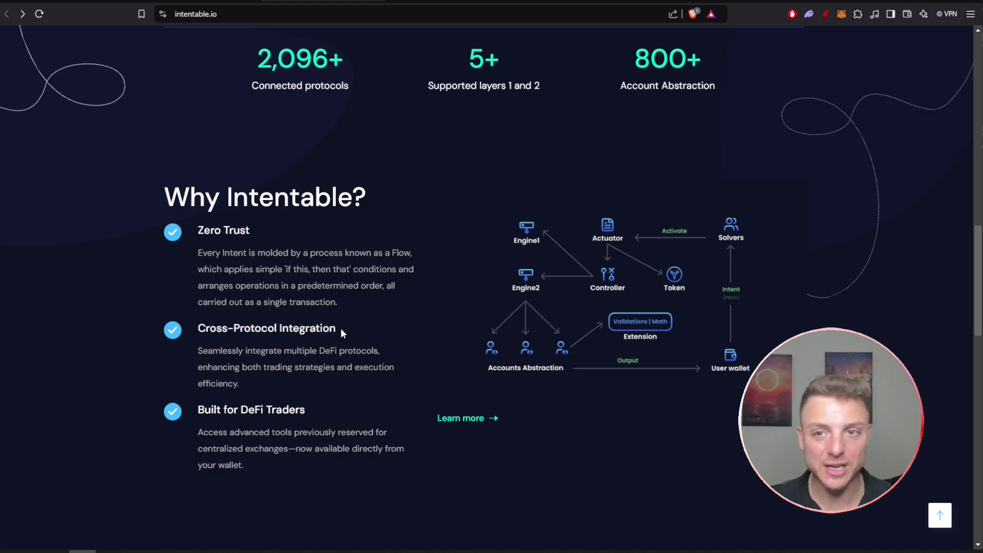
scroll(340, 328, "down", 2)
scroll(340, 328, "down", 1)
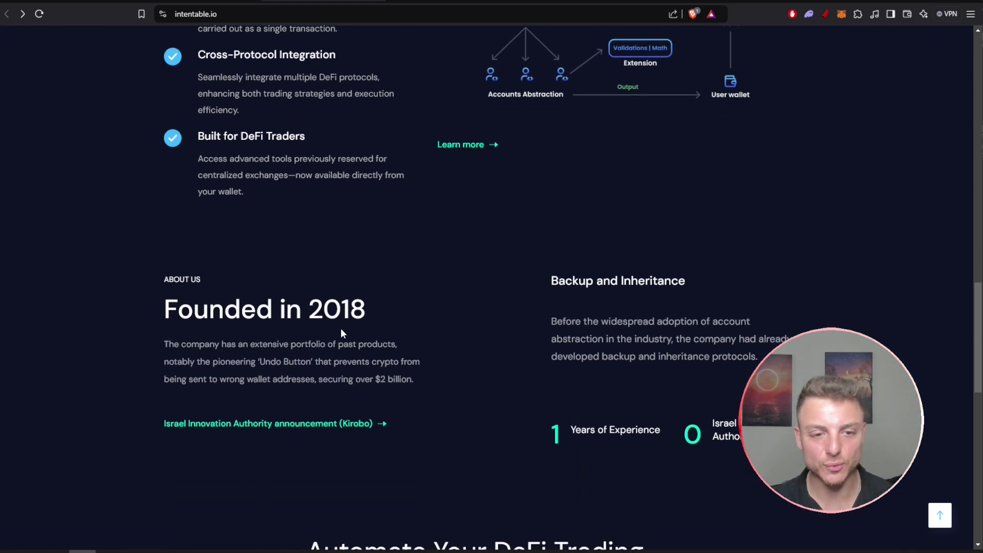
Step: Highlight the 2018 founding year, then open the Intentable trading dashboard via ACCESS APP
left_click_drag(307, 309, 375, 318)
left_click(375, 317)
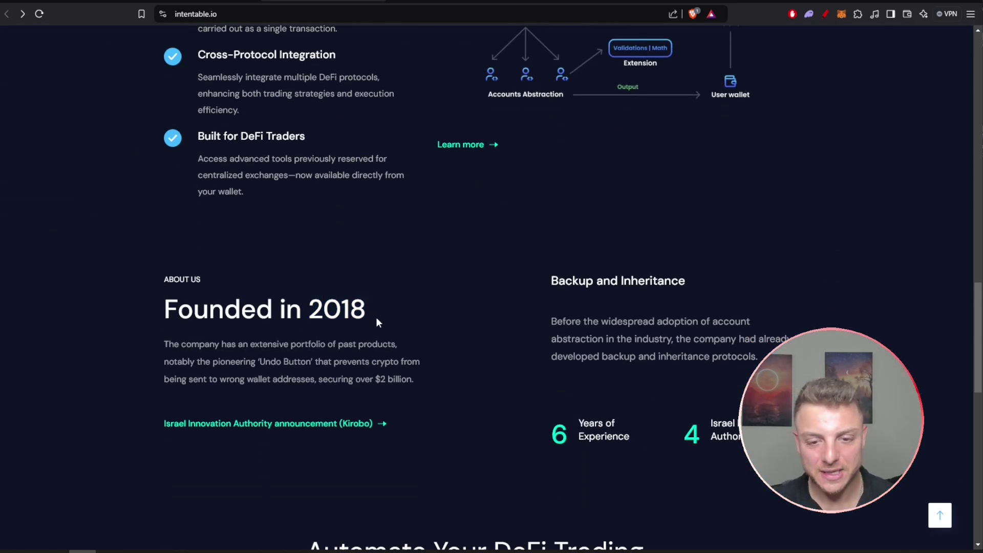
scroll(376, 317, "up", 1)
scroll(376, 318, "up", 5)
scroll(375, 318, "up", 10)
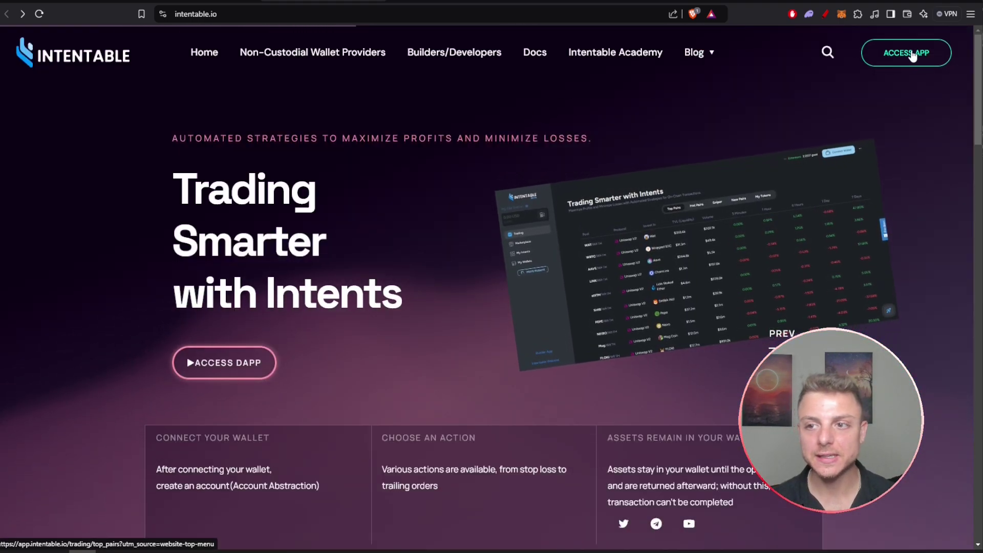
left_click(911, 61)
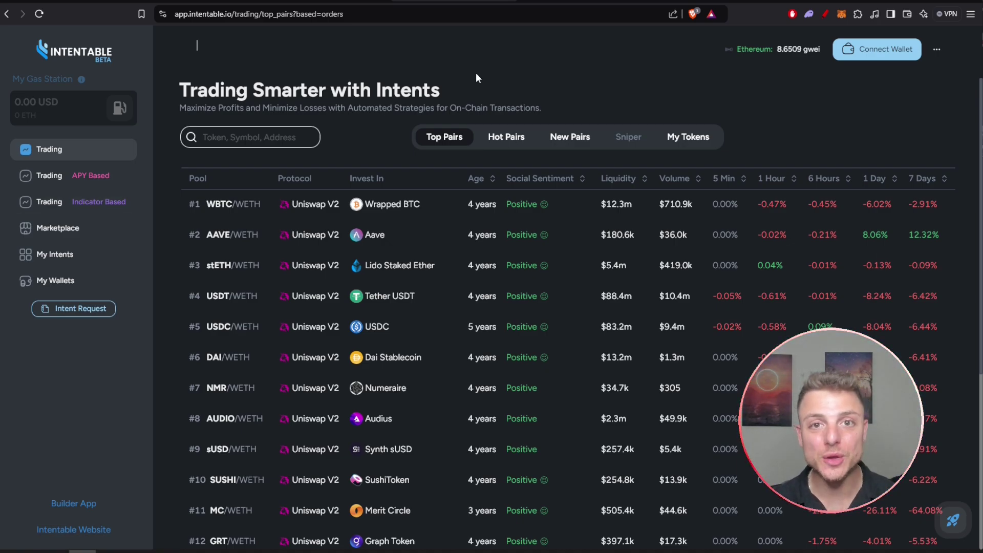
left_click(875, 56)
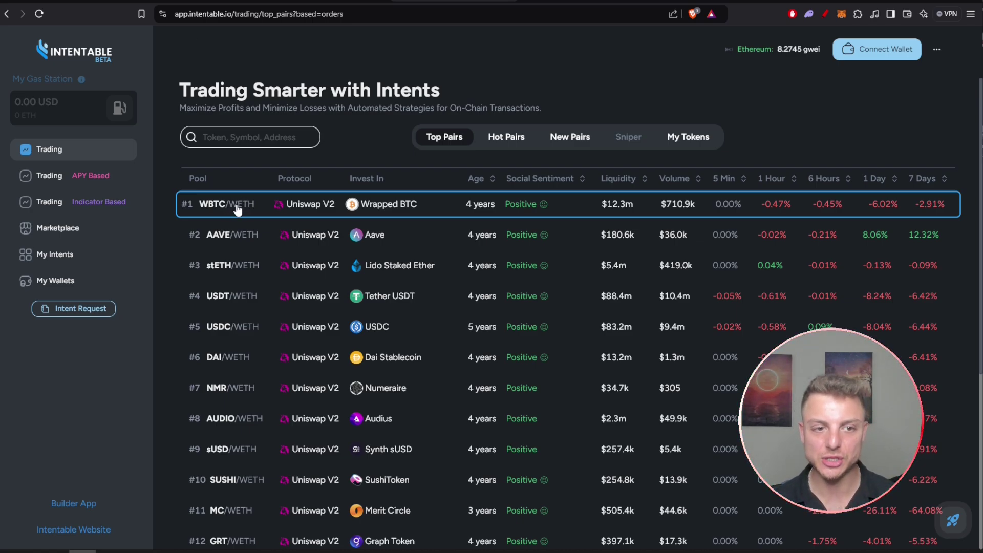
Step: Connect MetaMask, sign the login message, and approve the account-abstraction transaction
left_click(879, 50)
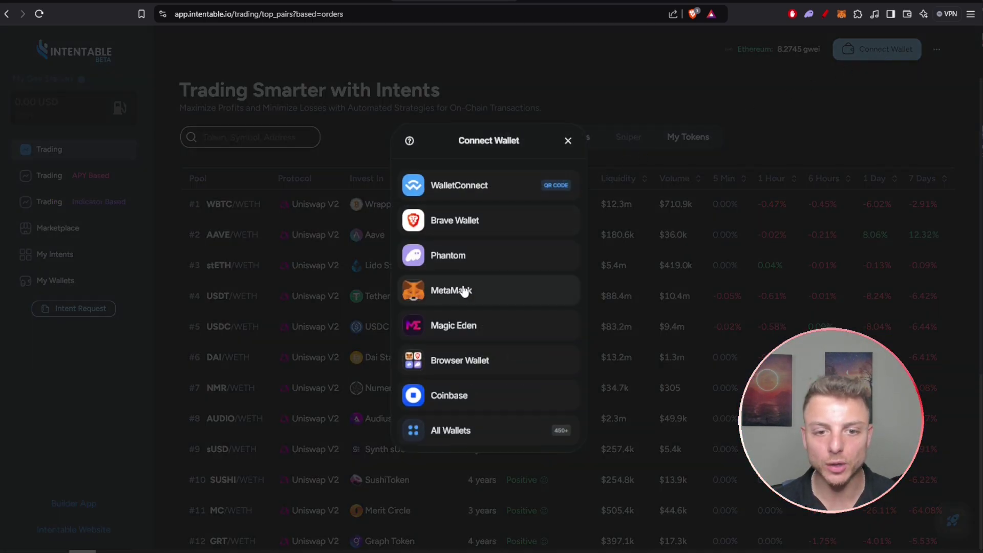
left_click(463, 290)
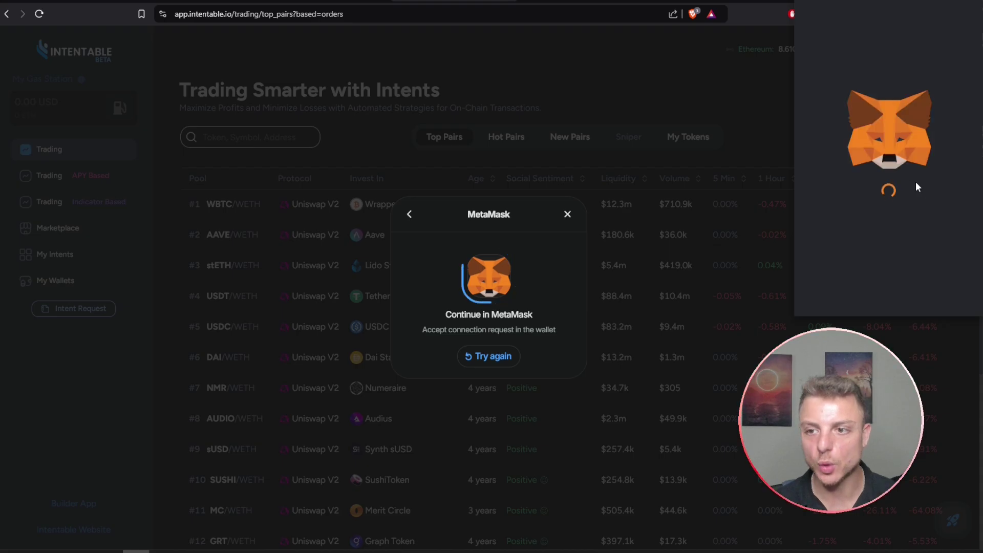
left_click(937, 300)
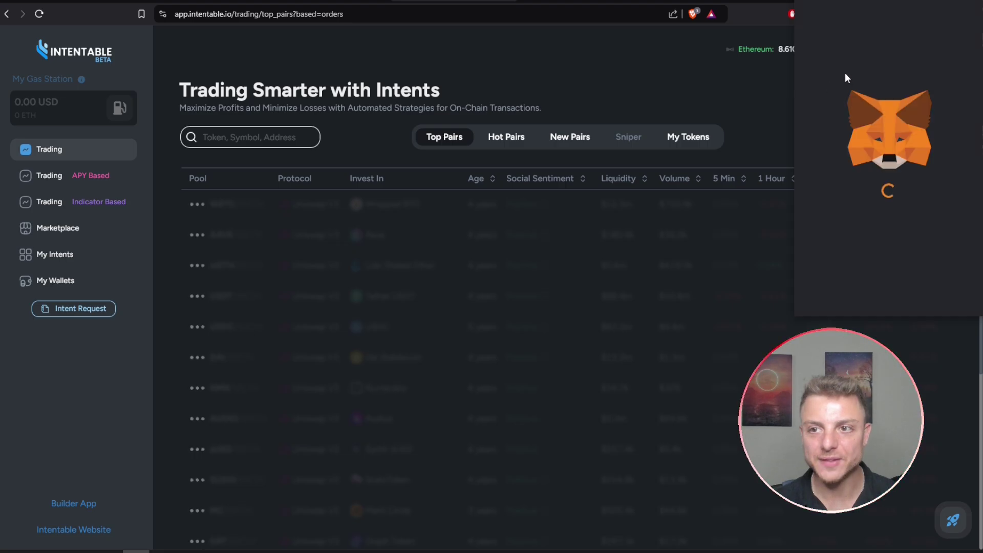
scroll(891, 167, "down", 3)
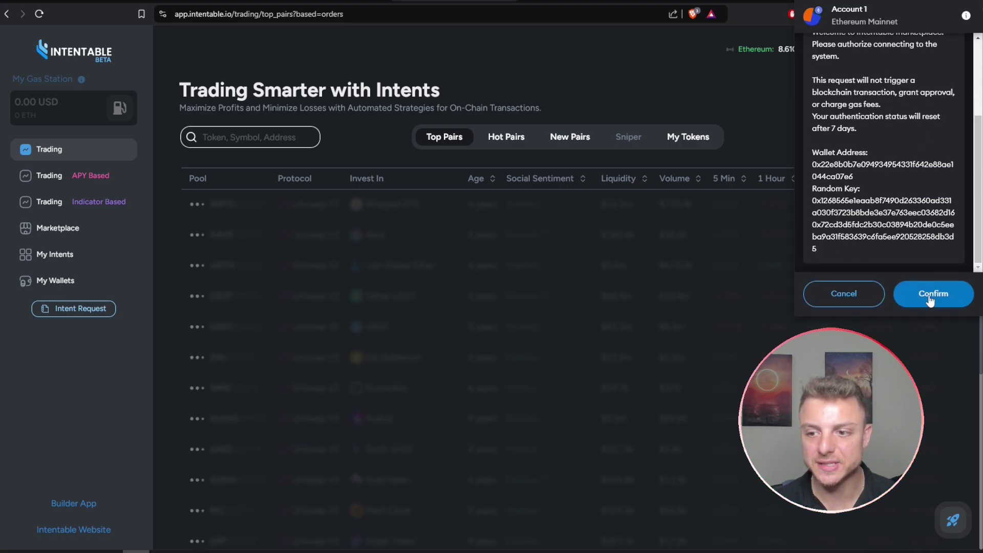
left_click(931, 296)
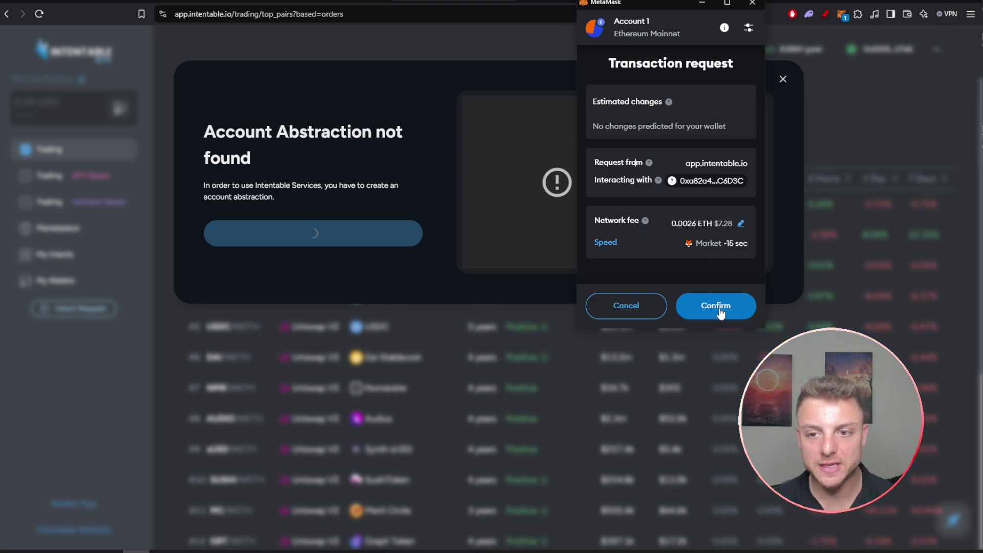
left_click(716, 293)
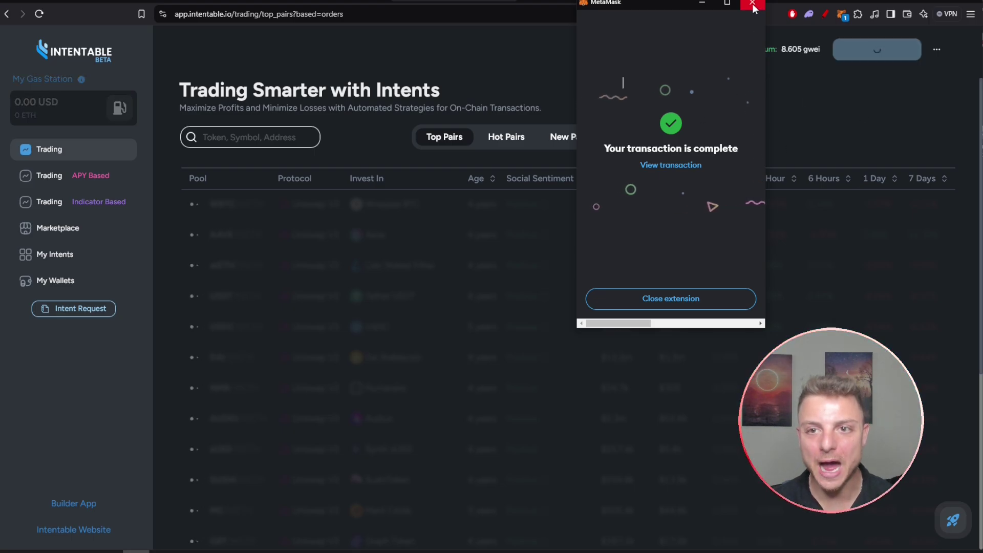
left_click(752, 3)
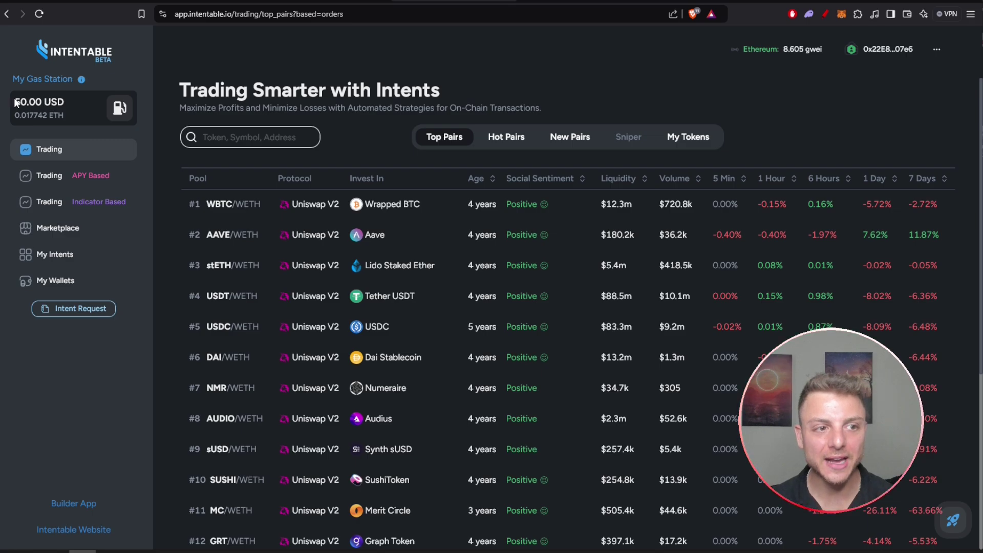
left_click_drag(14, 101, 66, 103)
left_click(68, 103)
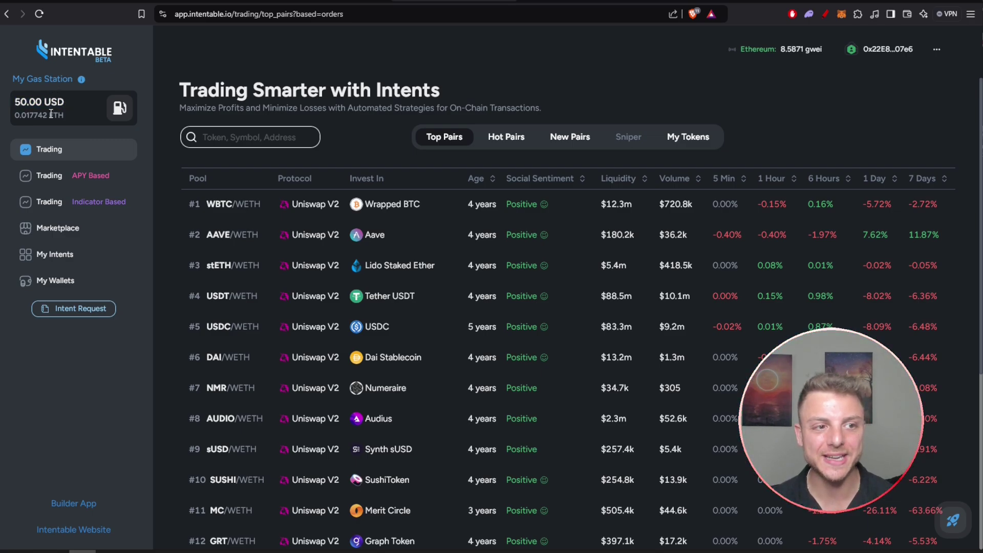
left_click_drag(50, 114, 65, 116)
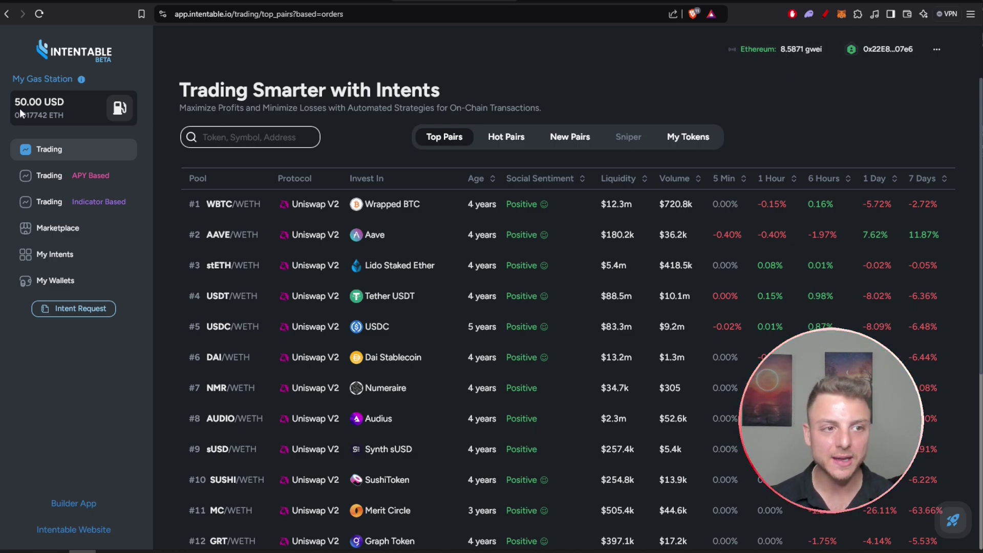
left_click(65, 103)
mouse_move(15, 103)
left_mouse_down()
mouse_move(66, 103)
mouse_move(10, 112)
left_mouse_up()
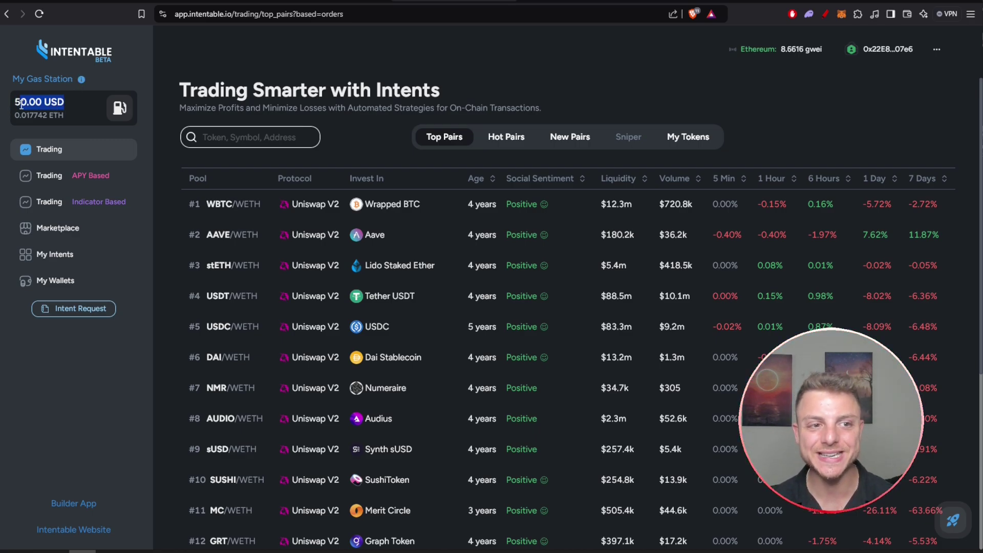
left_click(21, 104)
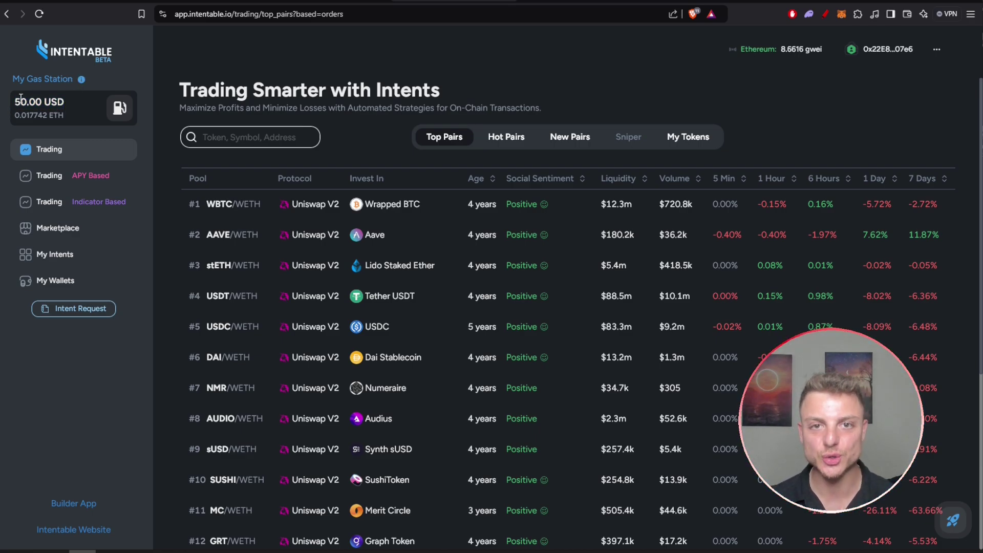
left_click_drag(21, 102, 58, 102)
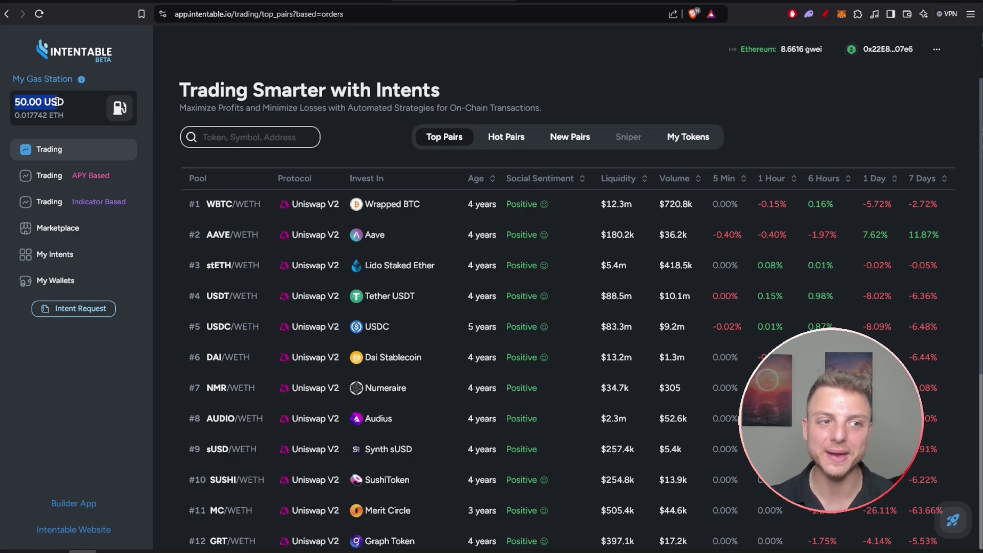
left_click(58, 102)
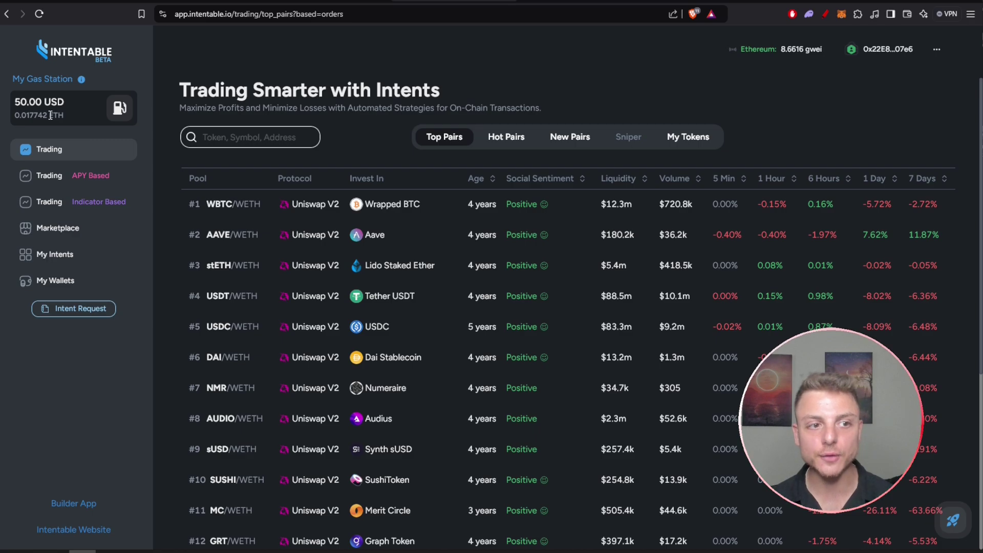
left_click(65, 118)
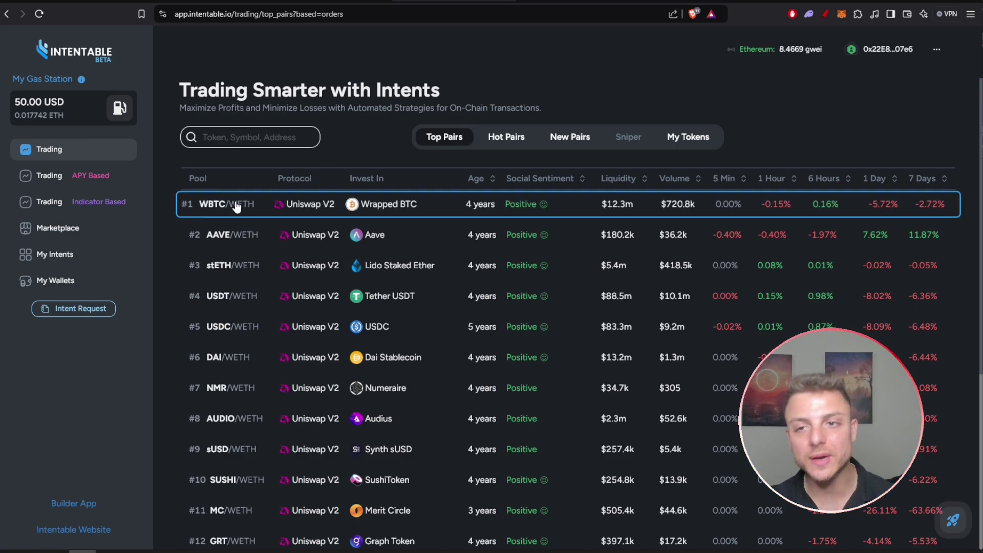
Step: Check wallet funds, wrap 0.0054 ETH into WETH, and return to Intentable
left_click(842, 14)
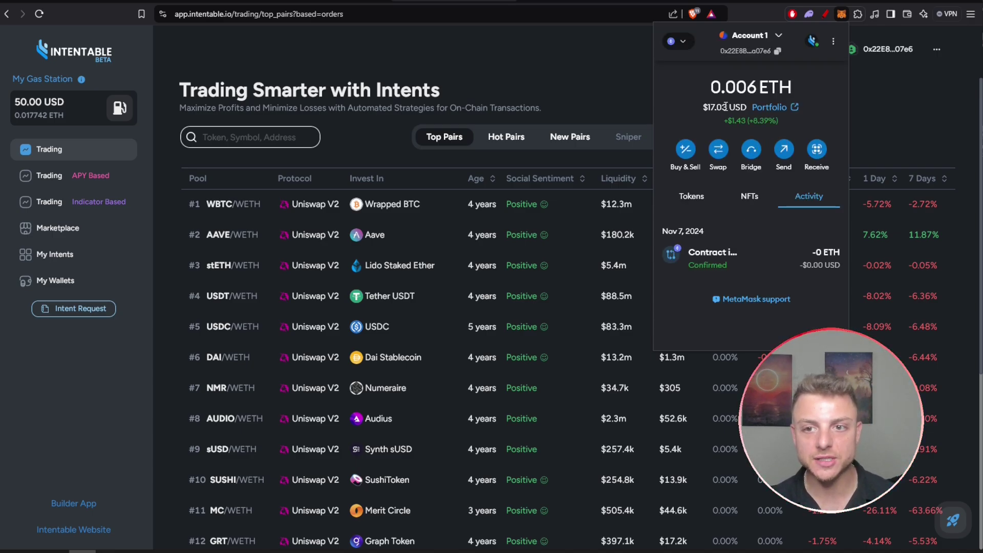
left_click(604, 78)
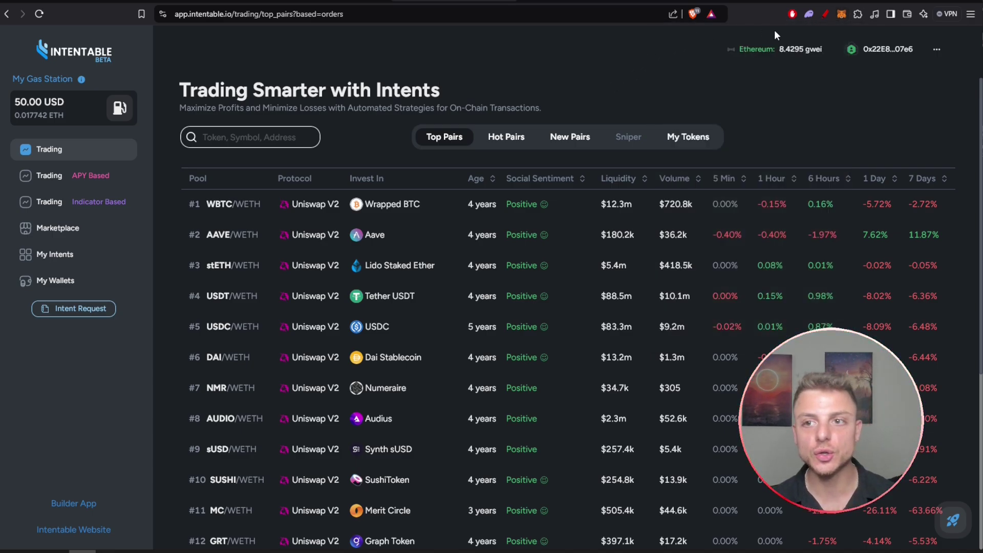
left_click(841, 14)
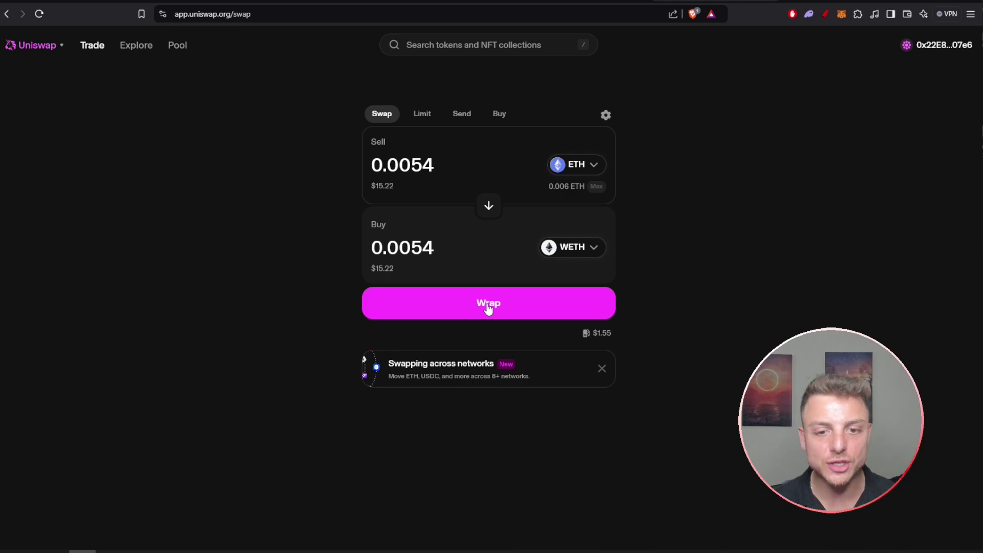
left_click(488, 308)
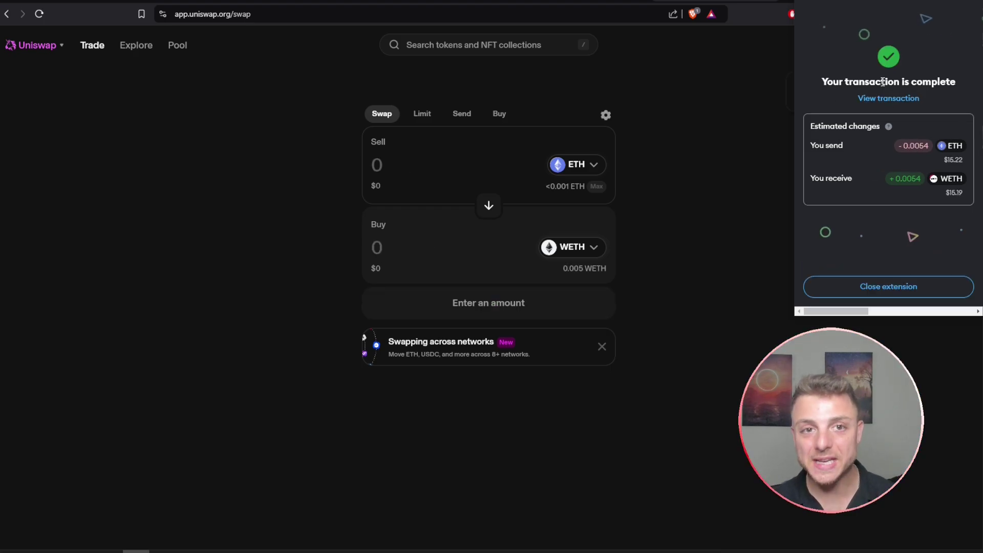
left_click(457, 2)
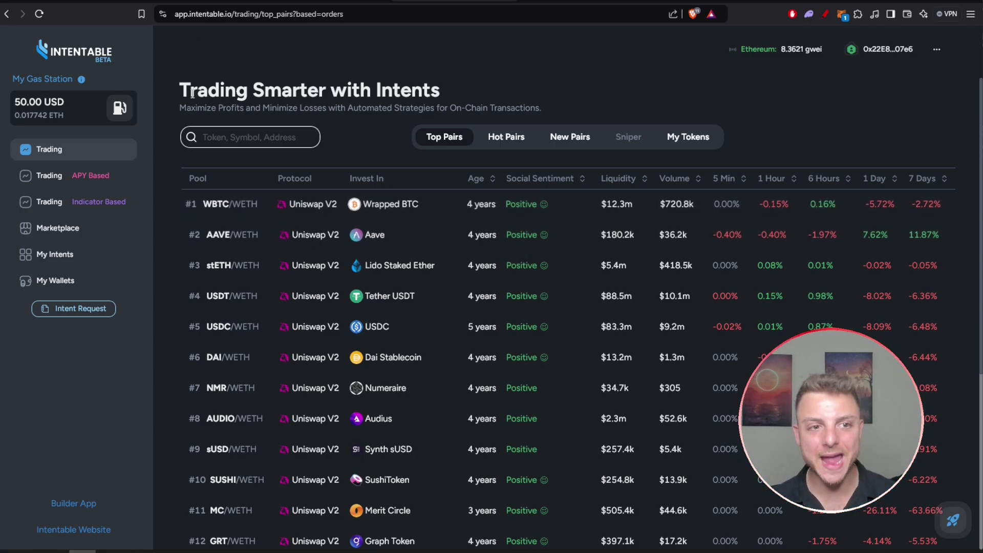
left_click_drag(184, 90, 372, 90)
left_click(367, 90)
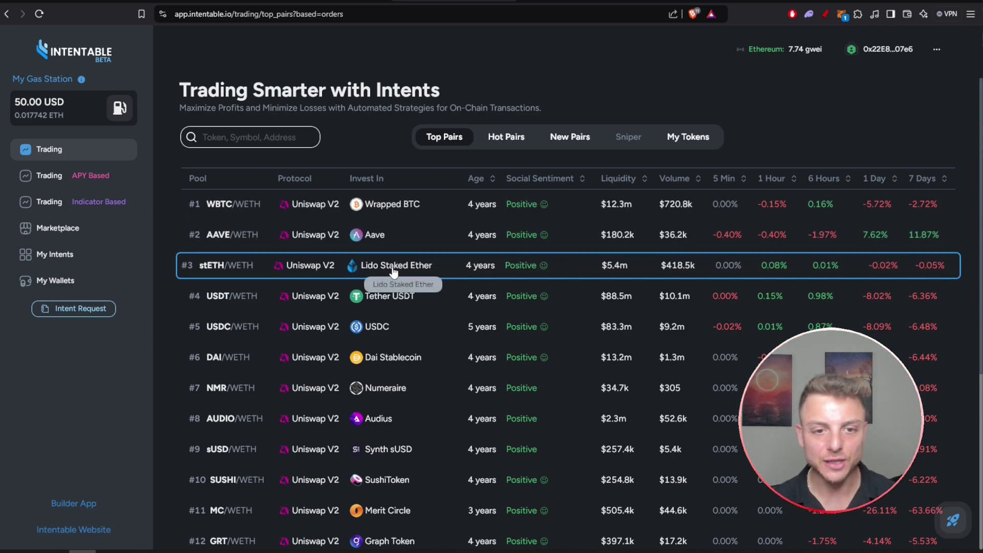
scroll(392, 302, "down", 2)
scroll(394, 292, "down", 2)
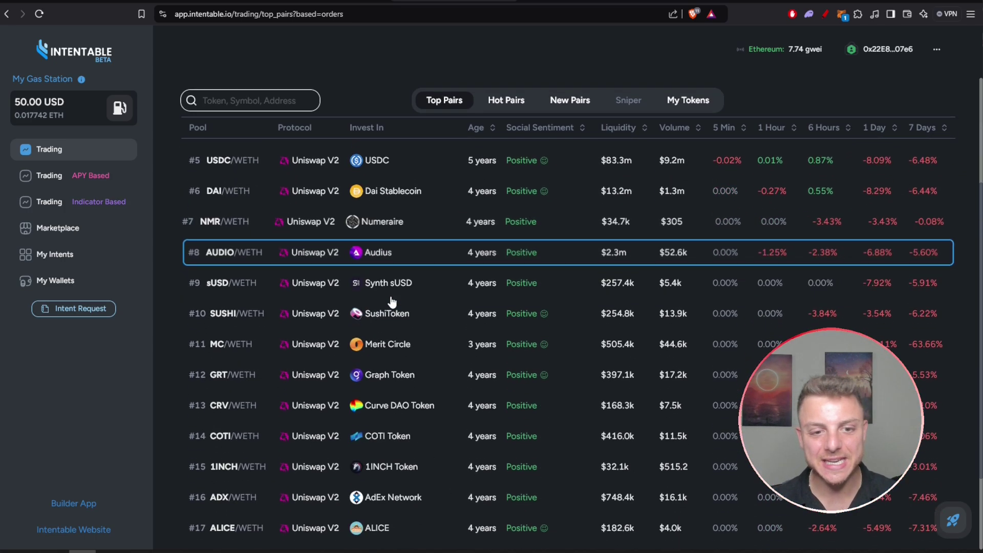
scroll(393, 296, "down", 2)
scroll(340, 456, "down", 1)
scroll(330, 455, "down", 4)
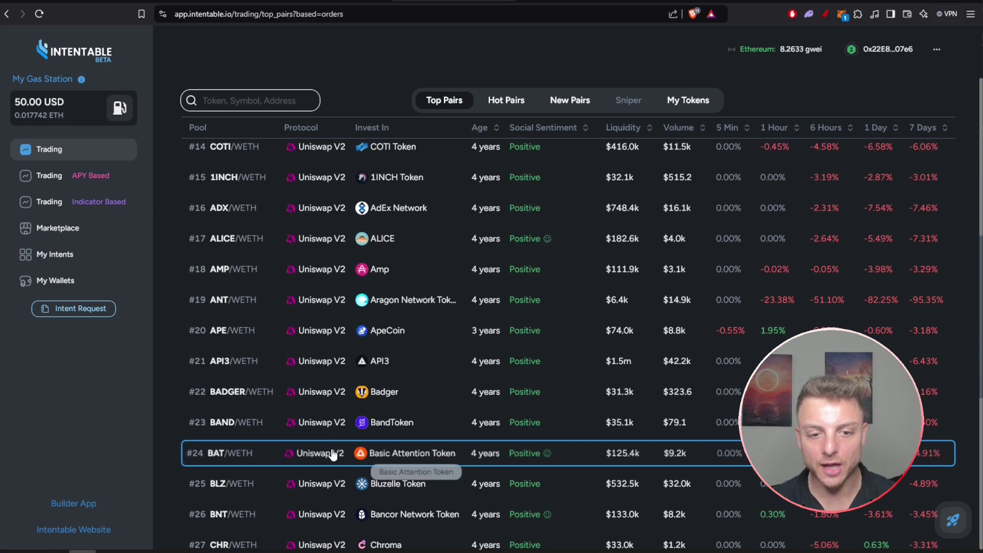
scroll(406, 335, "down", 2)
scroll(407, 334, "down", 1)
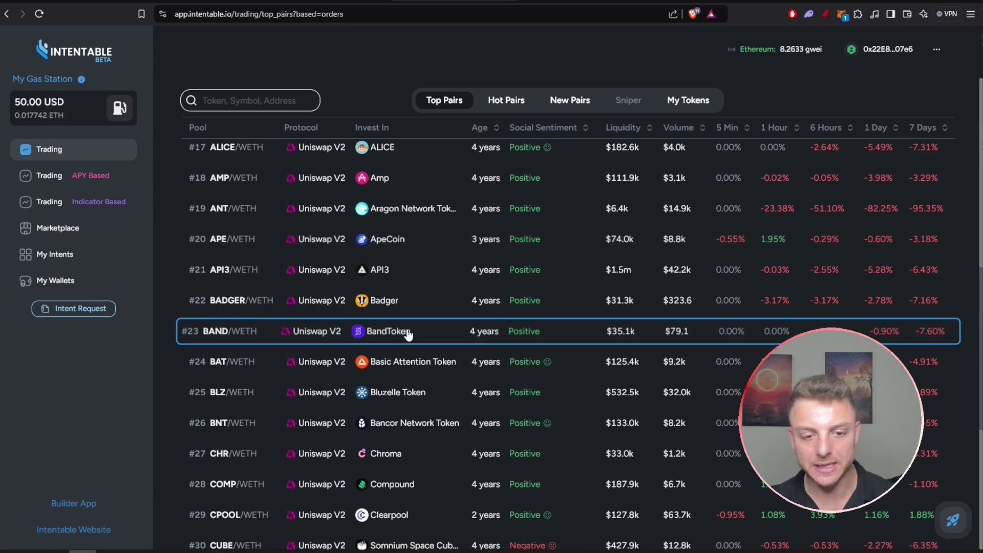
scroll(407, 335, "up", 10)
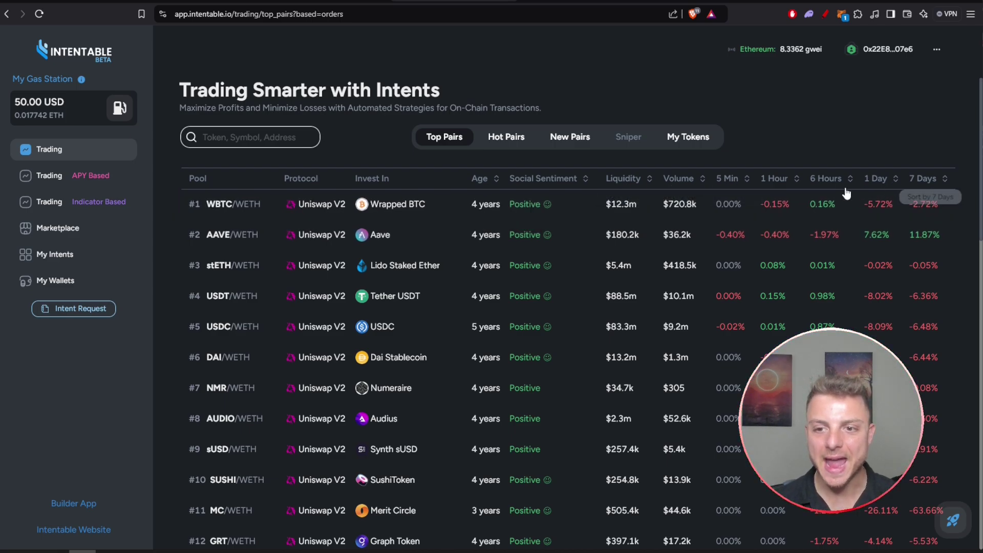
Step: Show the Hot Pairs list with Filter Suspicious Tokens turned on
left_click(514, 144)
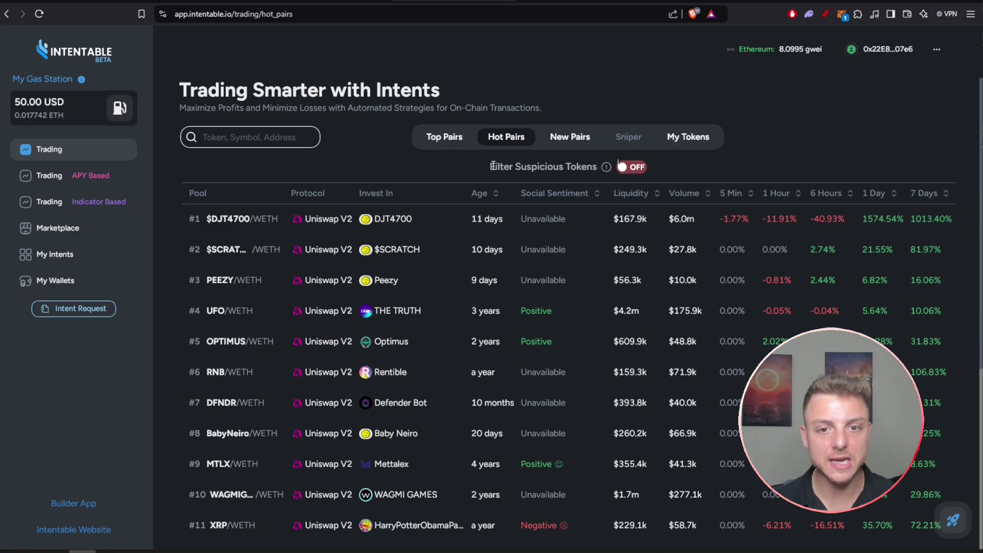
left_click(640, 167)
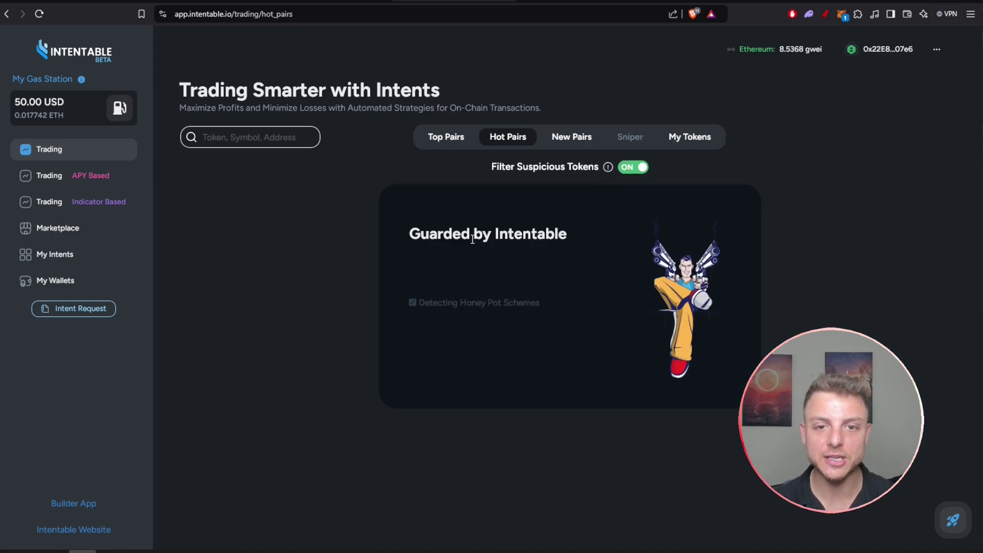
left_click_drag(489, 167, 599, 167)
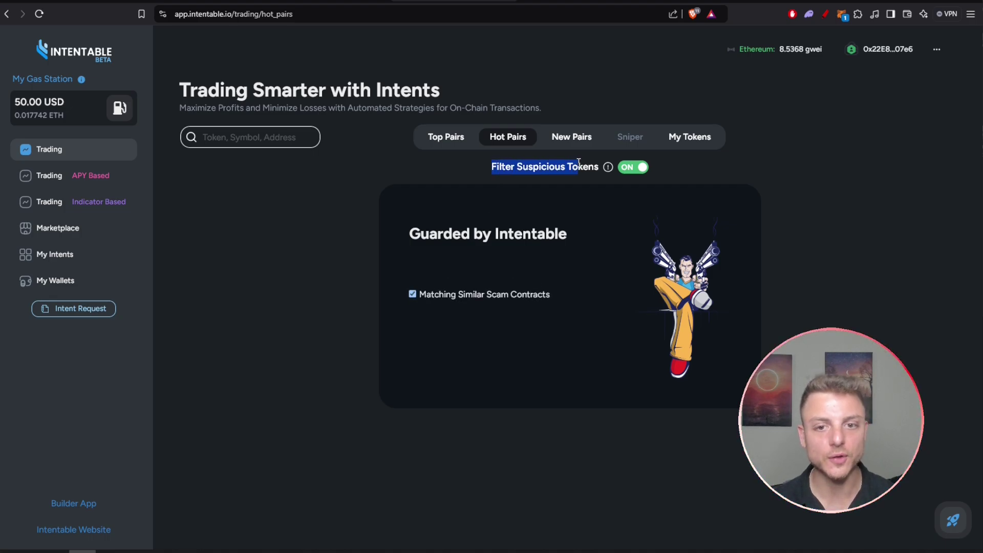
left_click(516, 196)
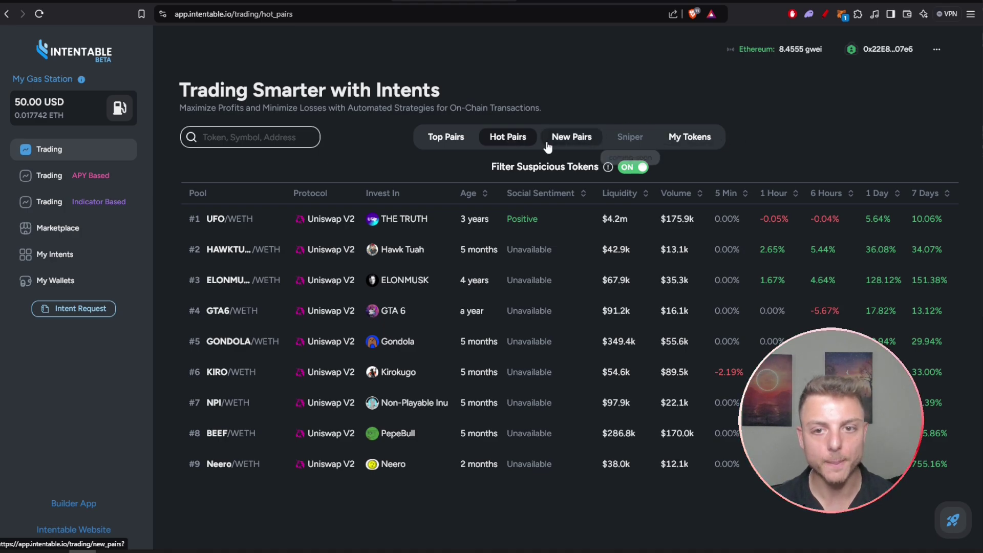
Step: Browse New Pairs sorted by age, then return to Hot Pairs
left_click(566, 141)
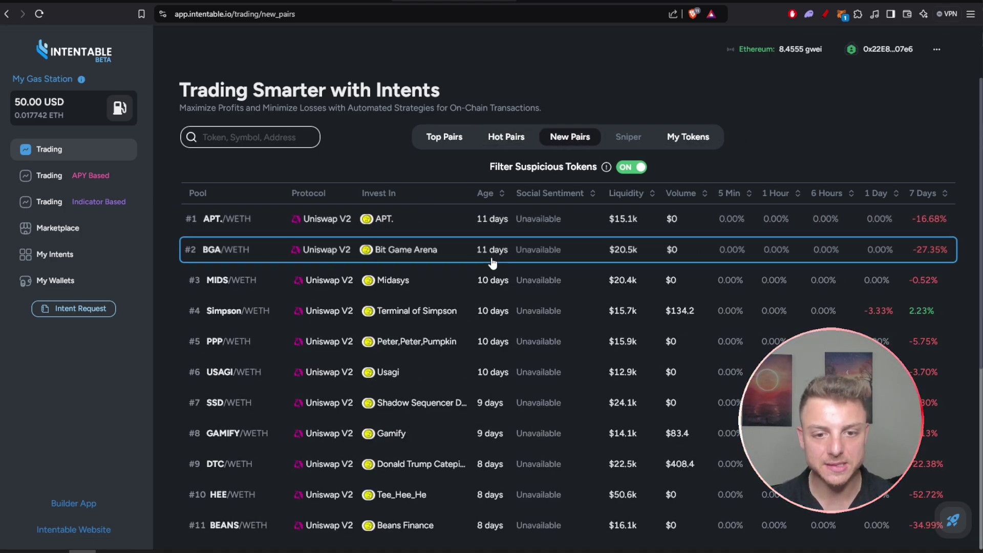
scroll(494, 400, "down", 3)
scroll(494, 417, "up", 3)
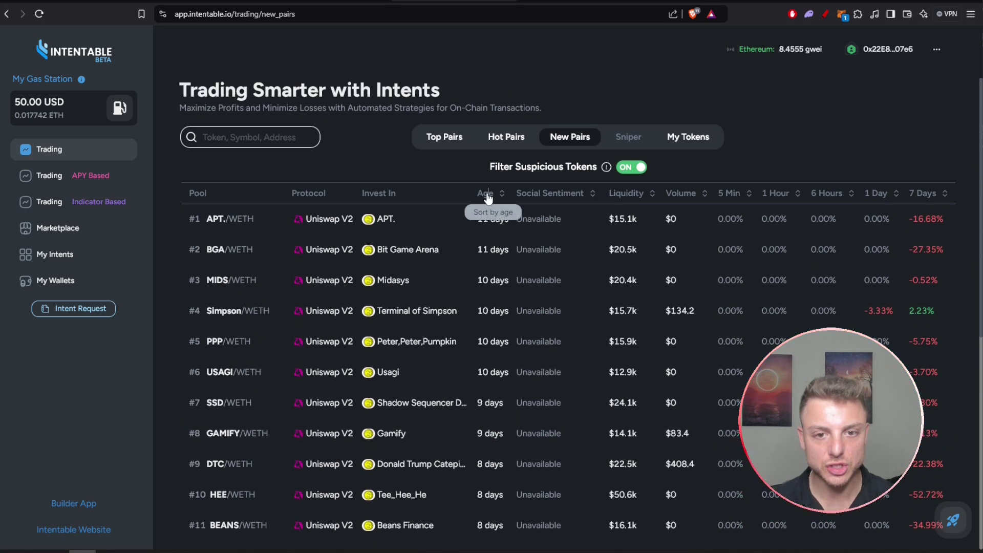
left_click(487, 197)
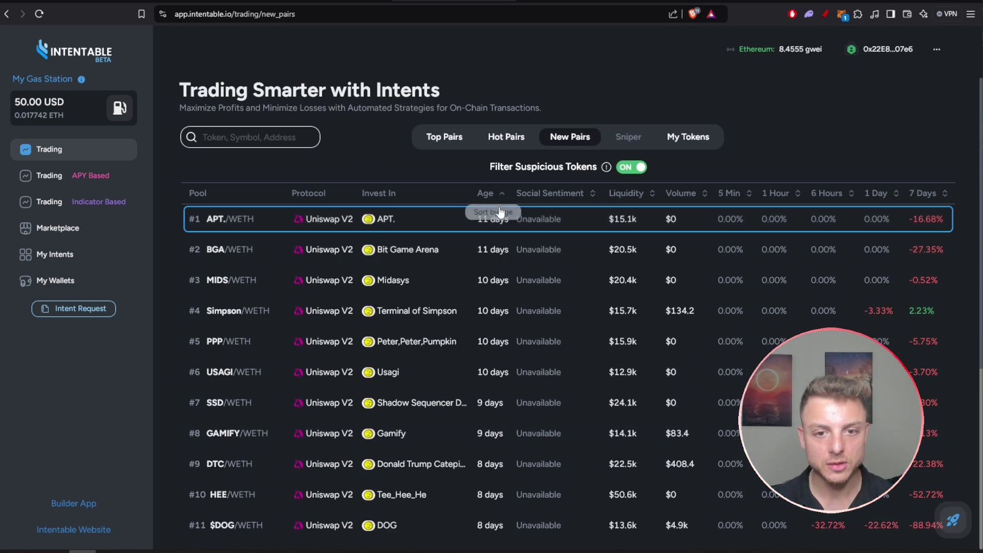
left_click(485, 198)
left_click(483, 198)
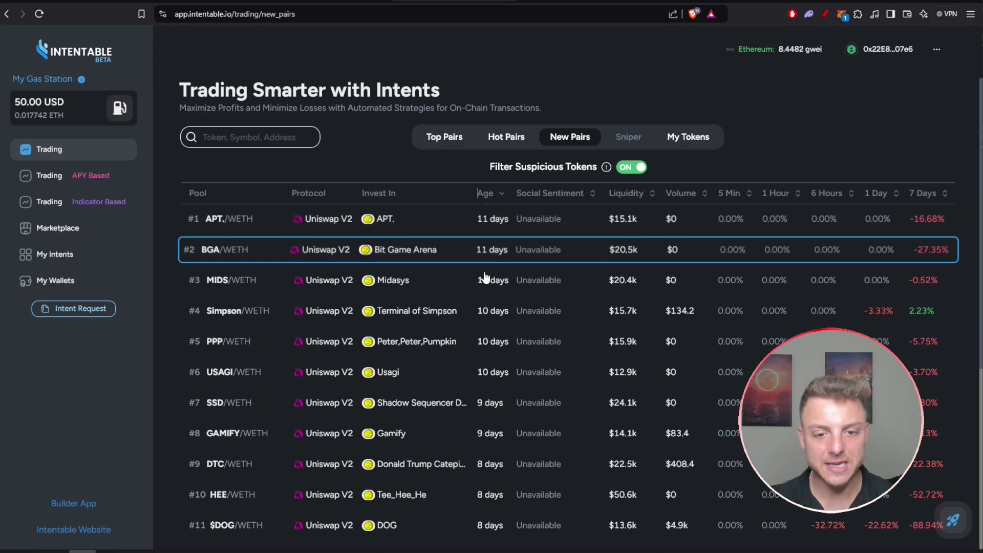
scroll(492, 400, "down", 3)
scroll(495, 375, "up", 3)
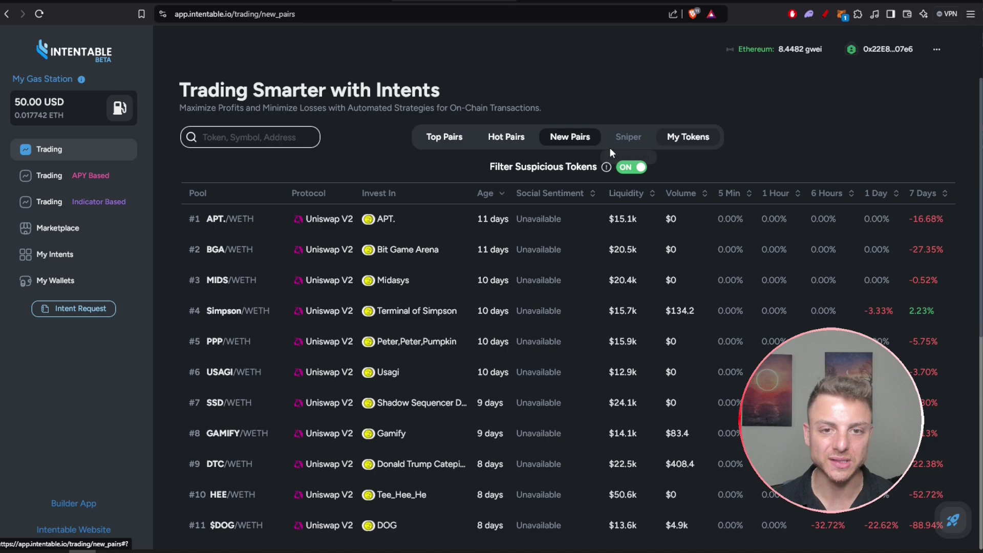
left_click(500, 142)
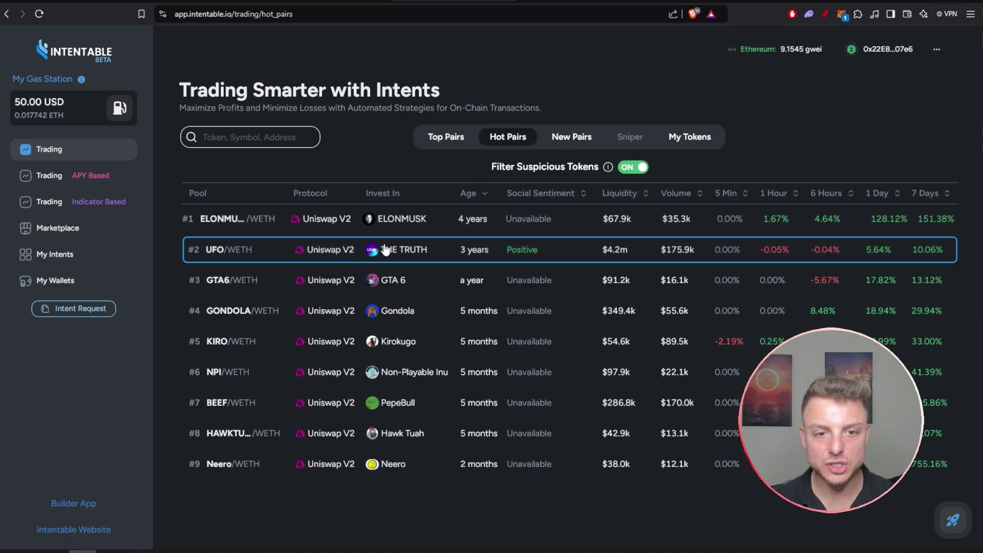
mouse_move(522, 250)
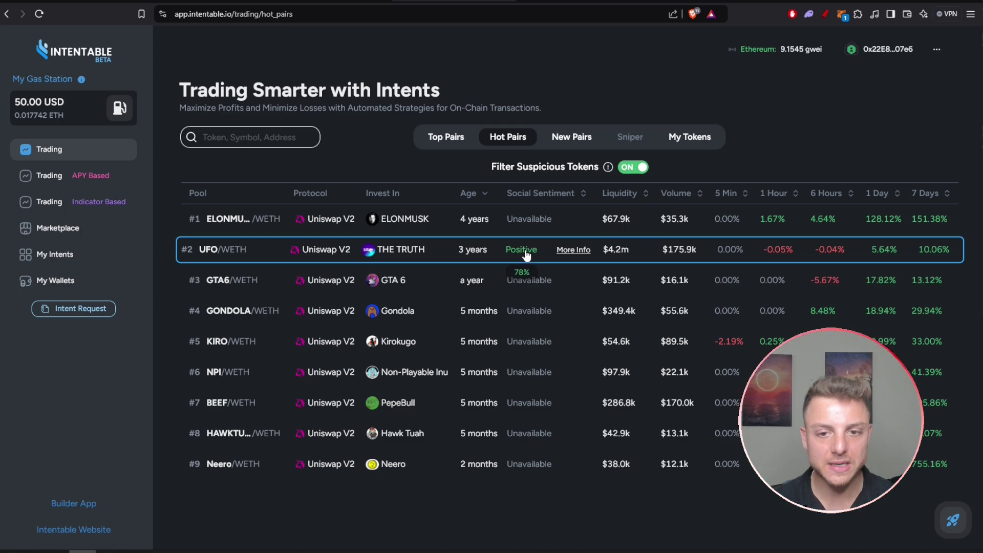
left_click(574, 250)
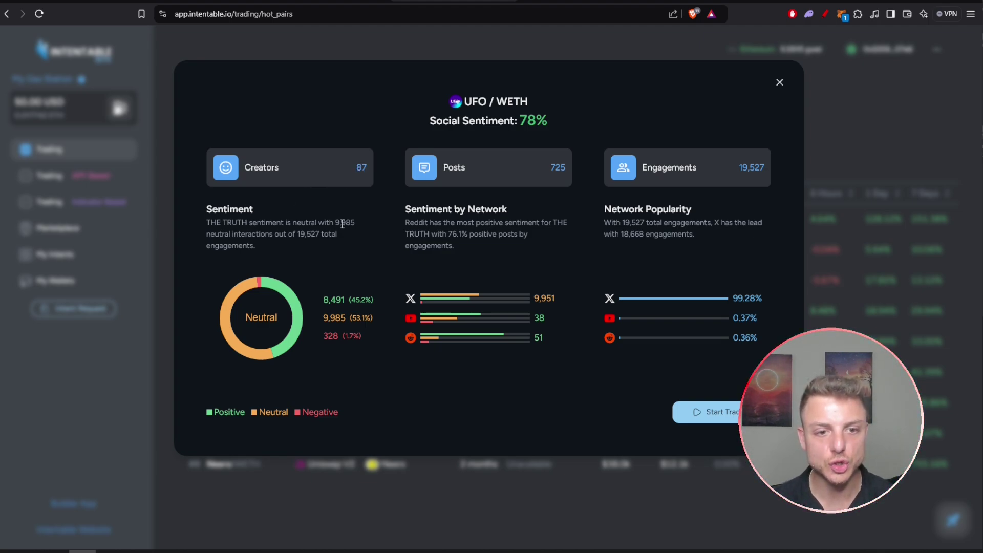
left_click_drag(335, 222, 357, 221)
left_click(270, 234)
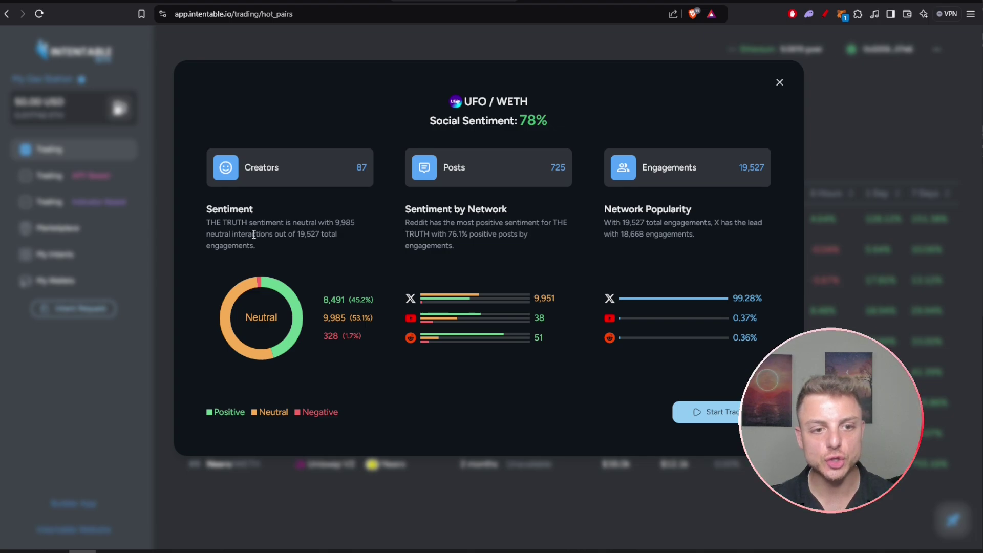
left_click_drag(297, 234, 330, 234)
left_click(330, 235)
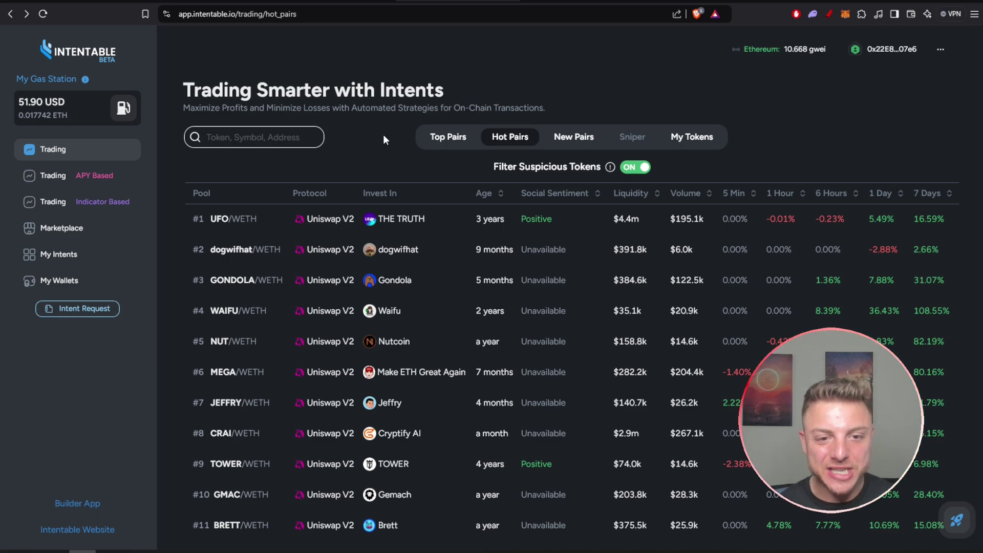
left_click(411, 222)
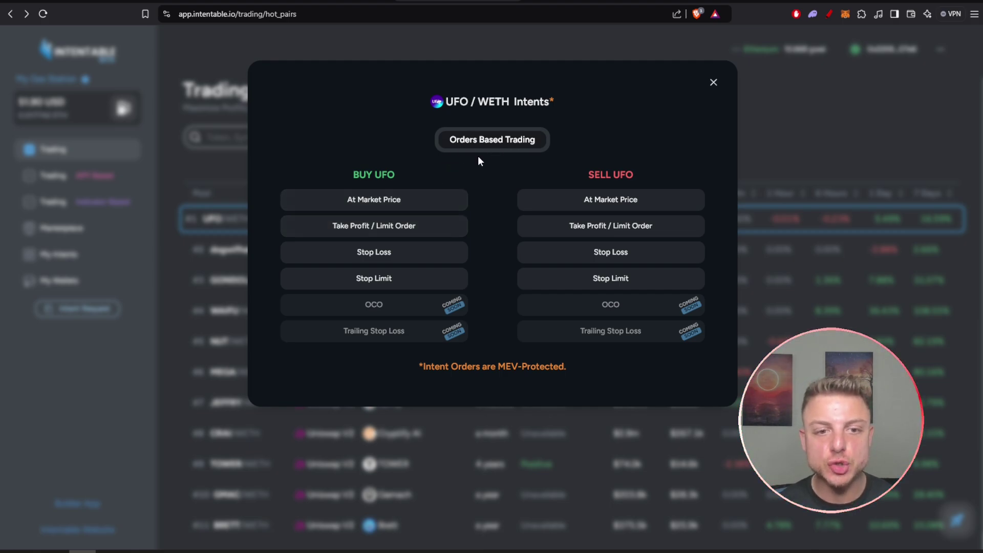
left_click(405, 175)
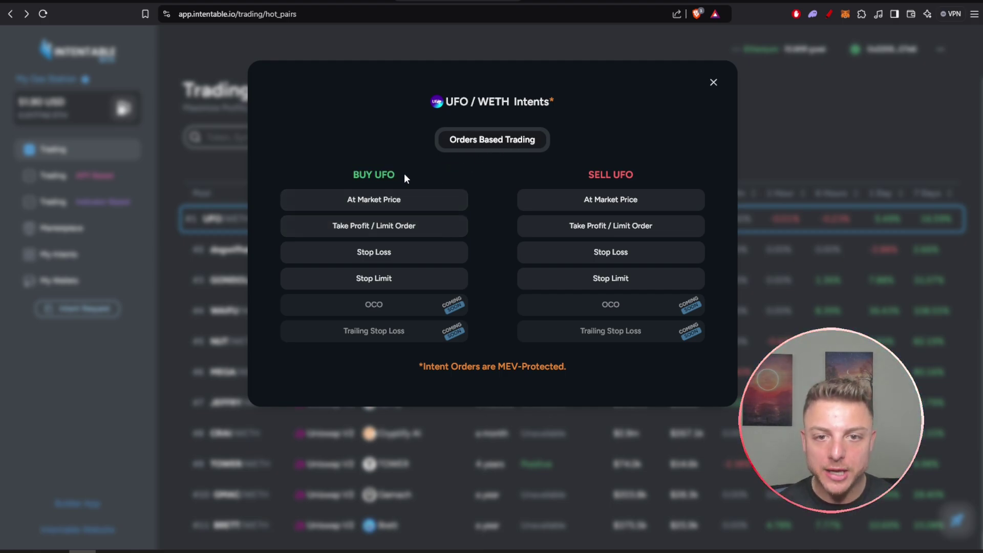
double_click(598, 176)
left_click(650, 173)
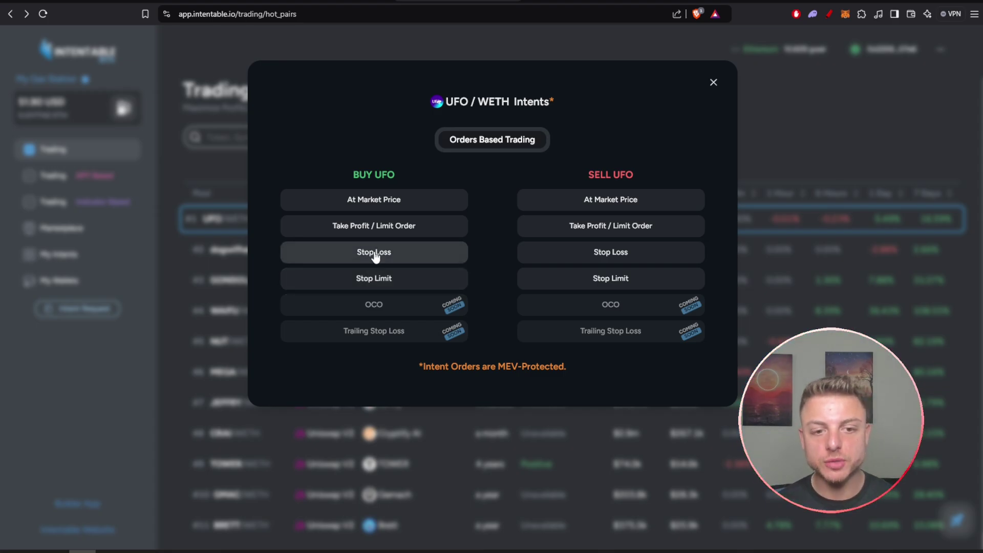
left_click(373, 280)
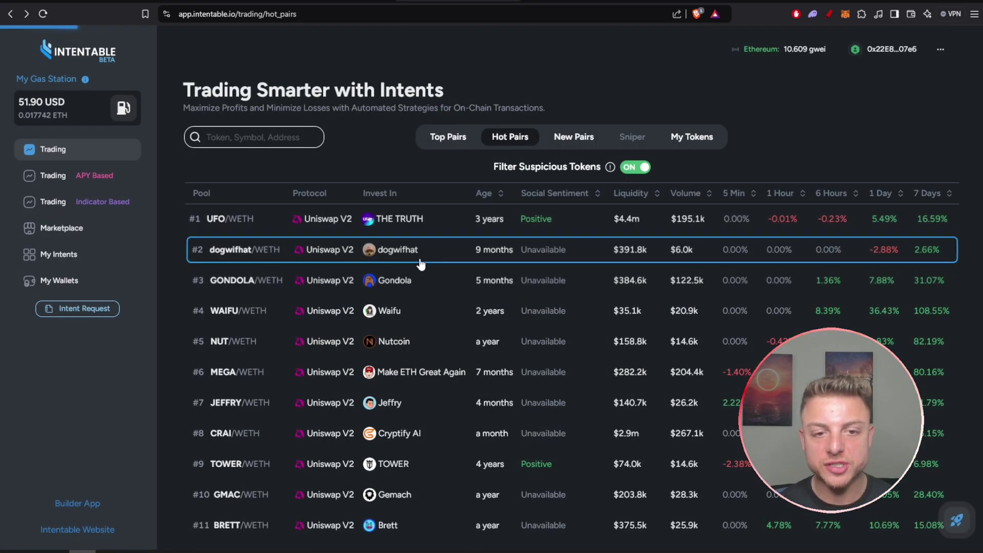
Step: Open the UFO/WETH page with candlestick chart and Stop Limit order type
left_click(398, 223)
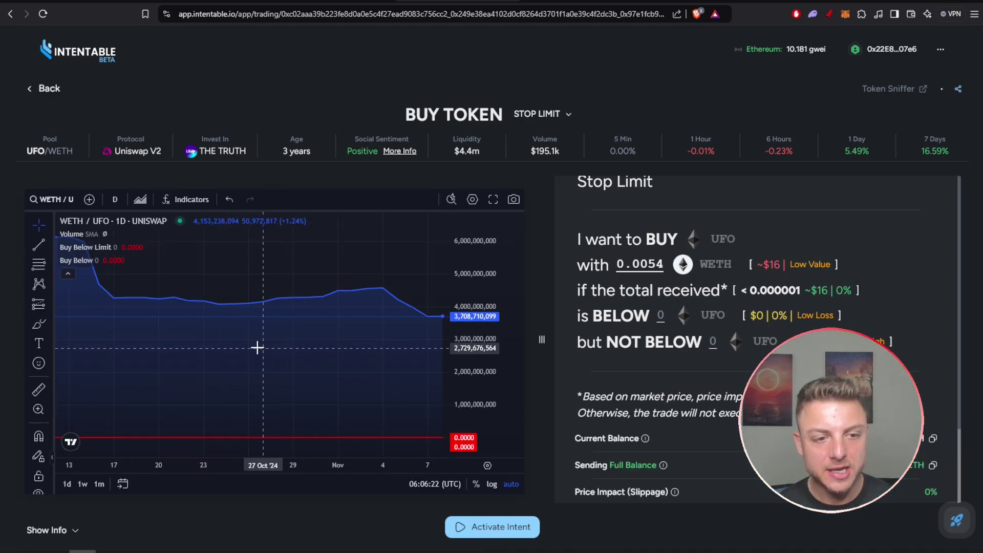
scroll(295, 335, "down", 2)
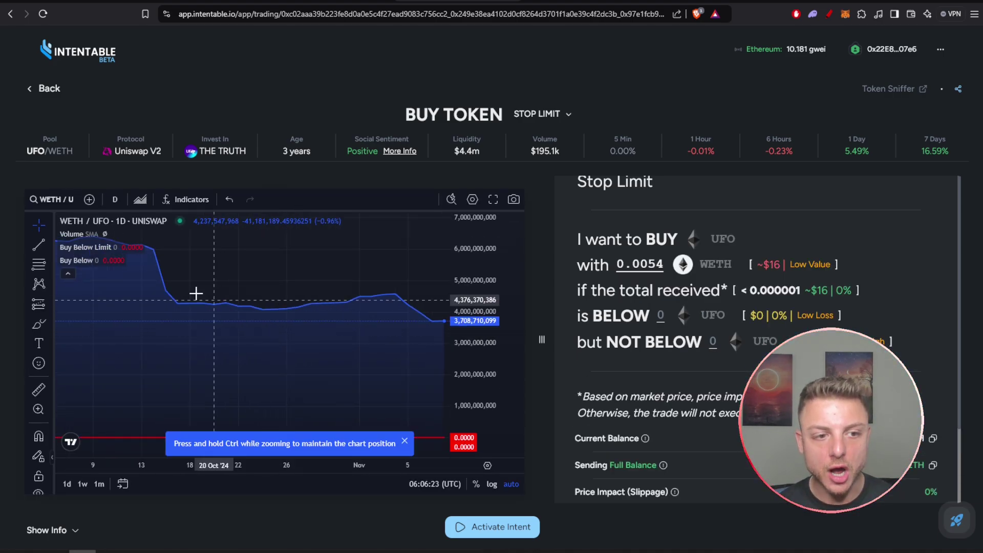
left_click(141, 200)
left_click(152, 230)
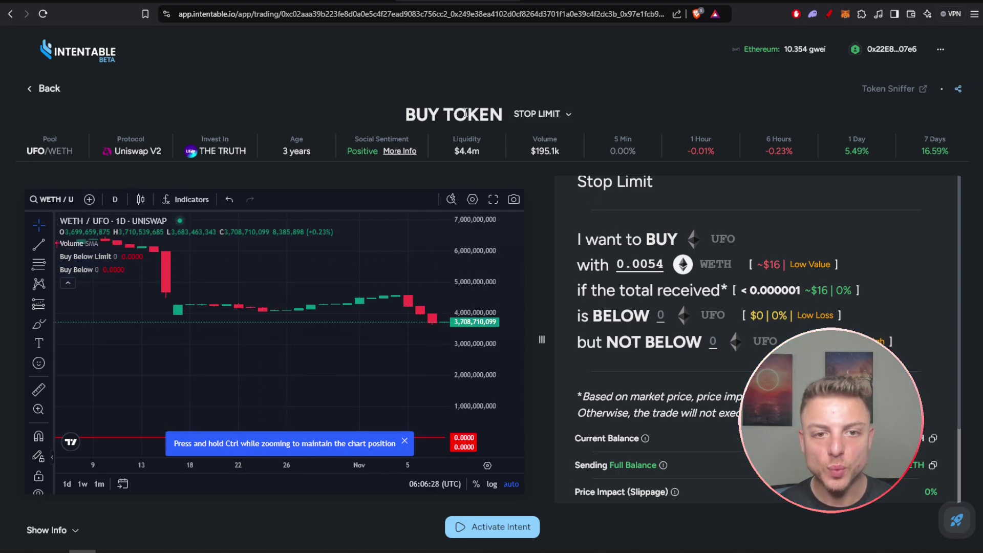
left_click(542, 114)
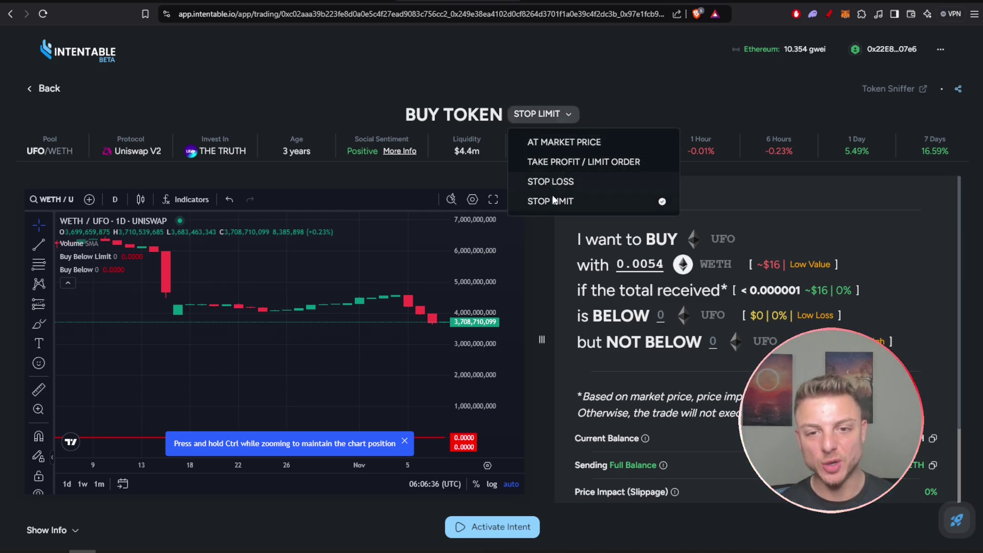
left_click(608, 116)
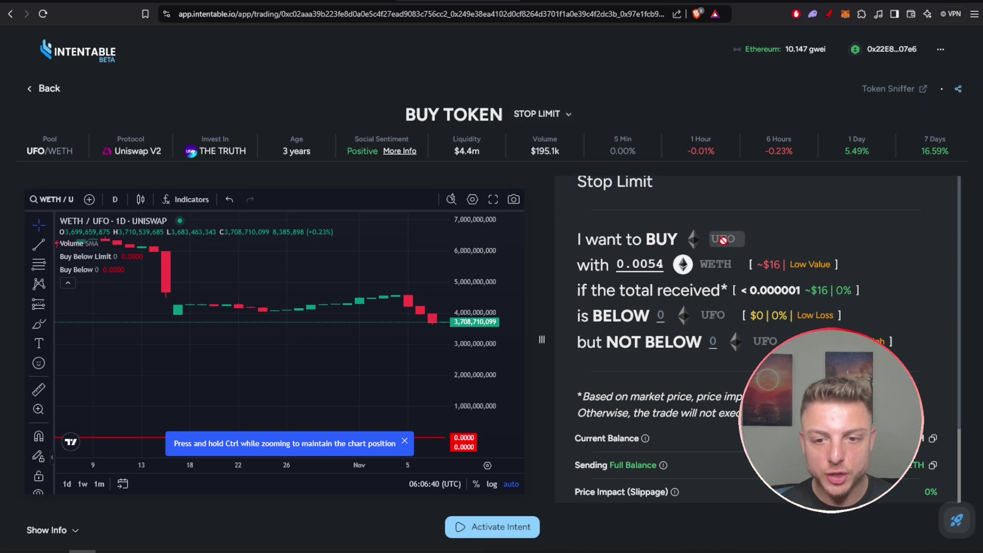
Step: Enter 0.0054 as the WETH amount to spend
left_click(639, 265)
double_click(642, 264)
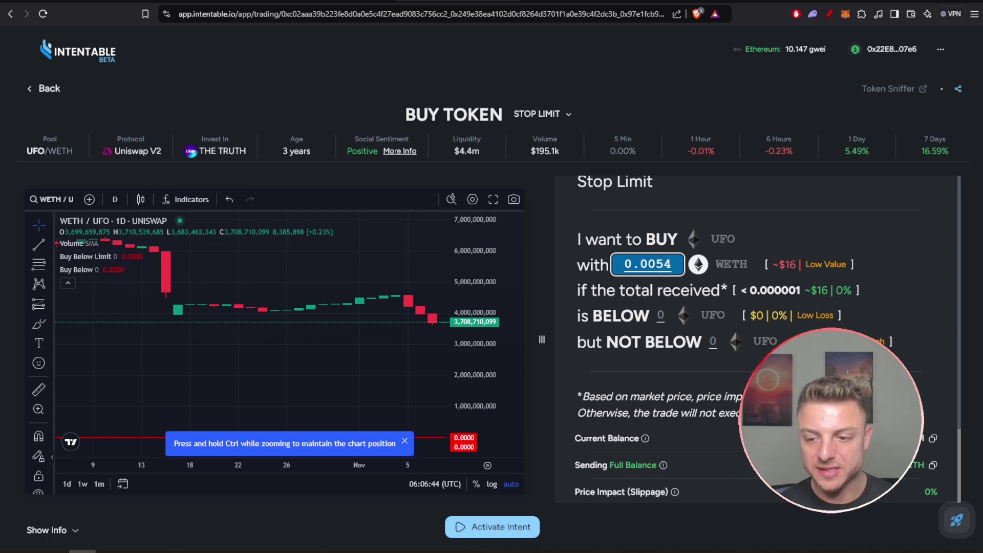
left_click(659, 264)
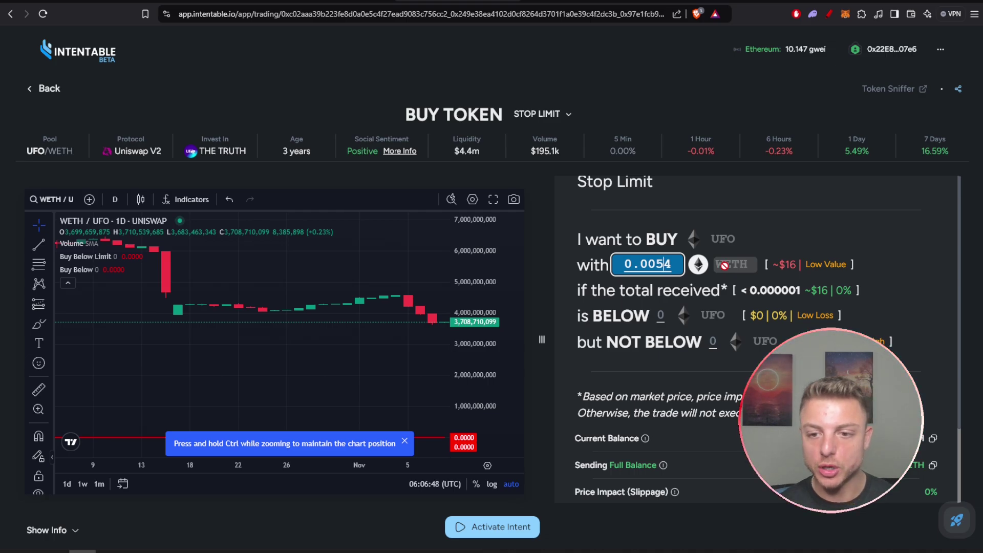
left_click(582, 315)
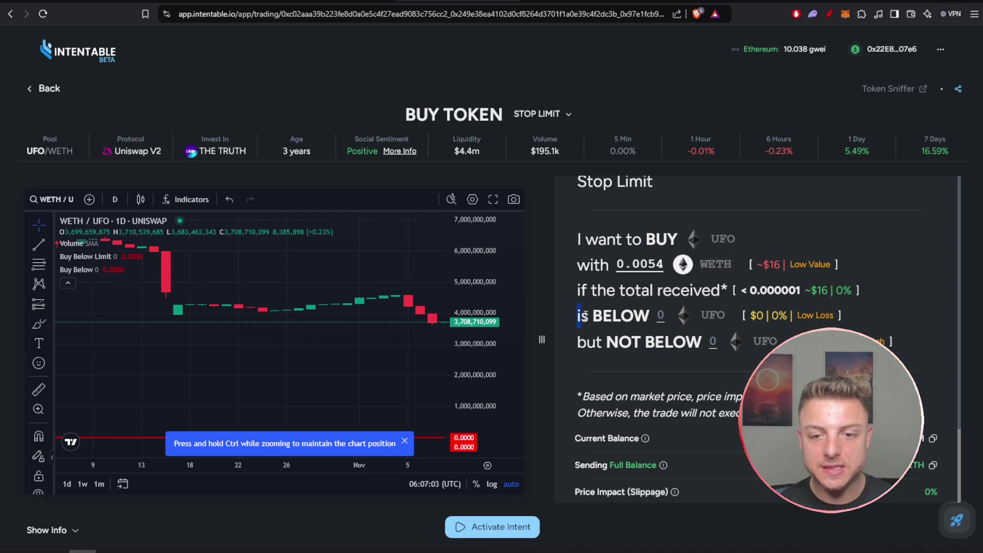
Step: Review the 'is BELOW' and 'NOT below' price conditions, selecting the BELOW threshold
left_click_drag(577, 321, 648, 317)
left_click(648, 316)
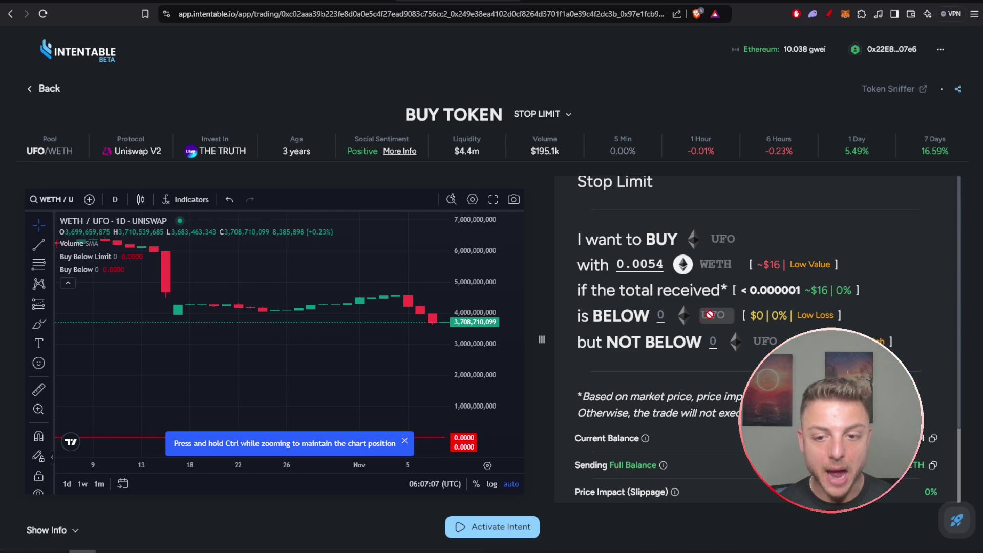
left_click_drag(608, 342, 654, 342)
left_click(654, 342)
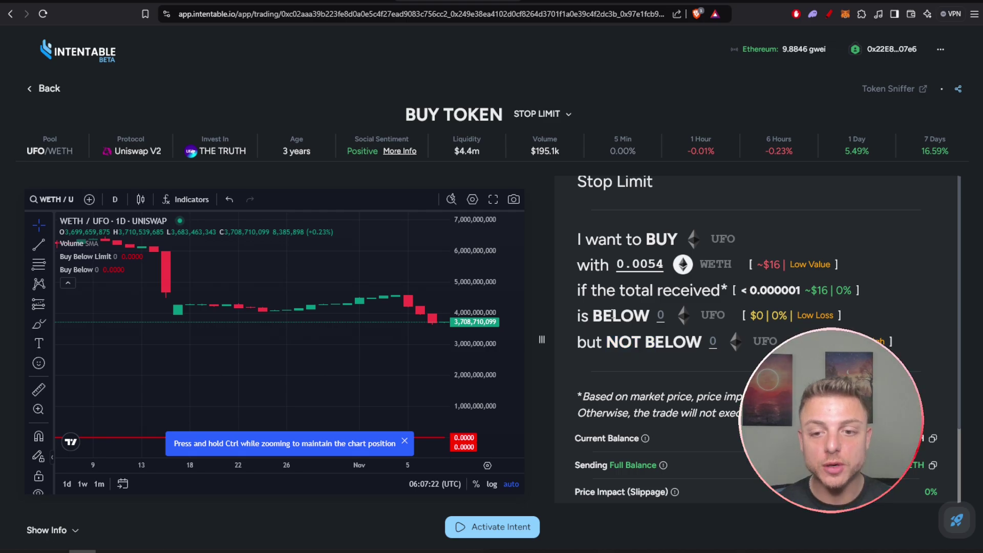
left_click(659, 317)
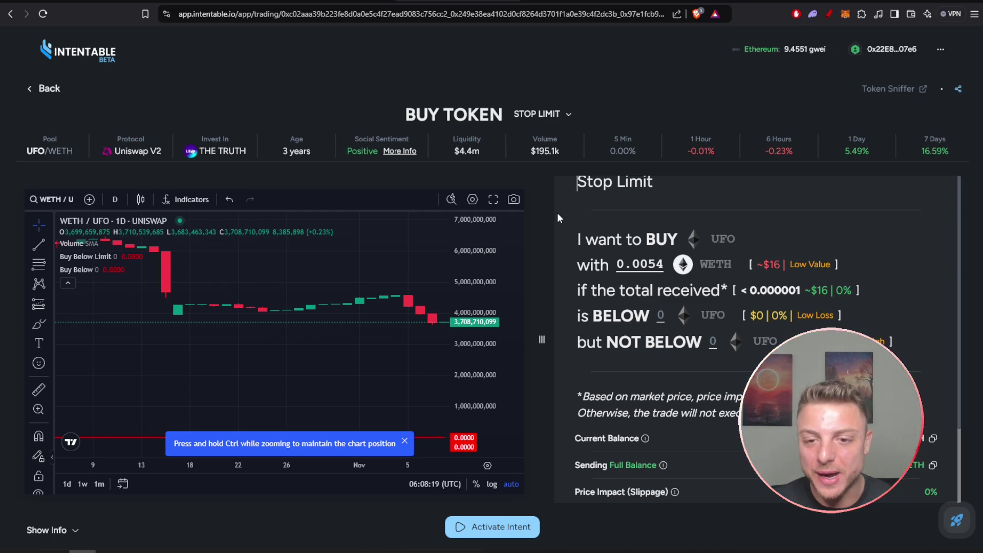
scroll(643, 372, "down", 1)
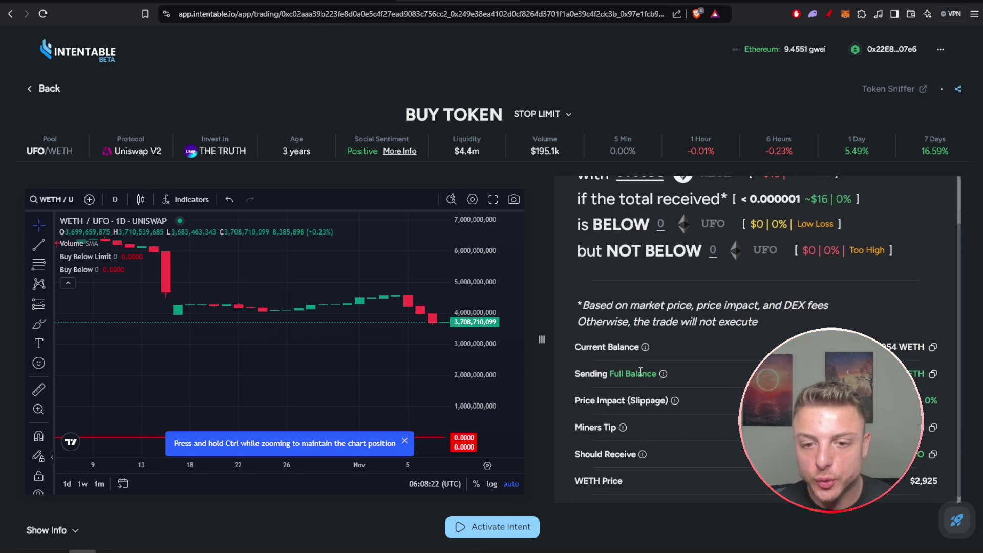
Step: Review the market price and fees note, activate the stop-limit intent, and review its condition
left_click_drag(583, 305, 823, 307)
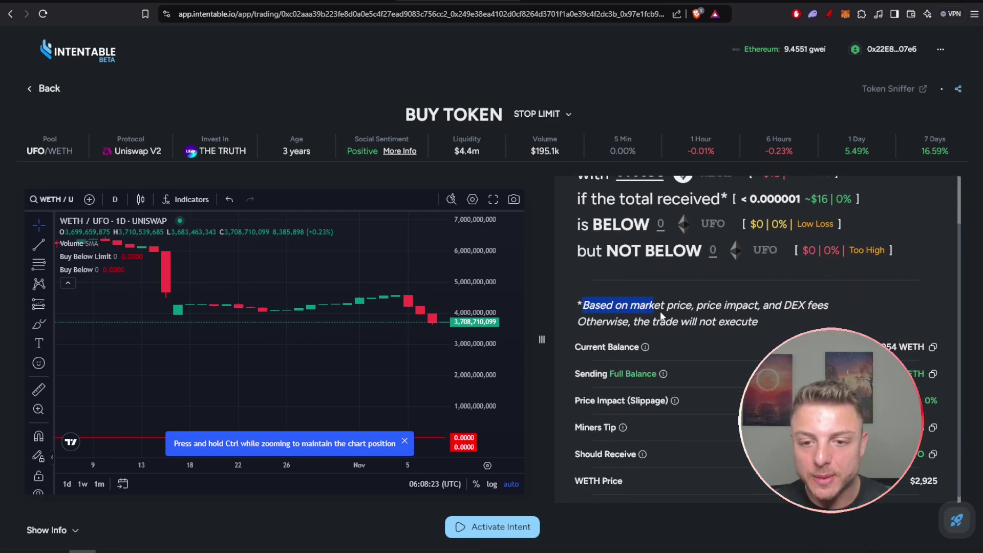
left_click(822, 307)
scroll(681, 374, "down", 1)
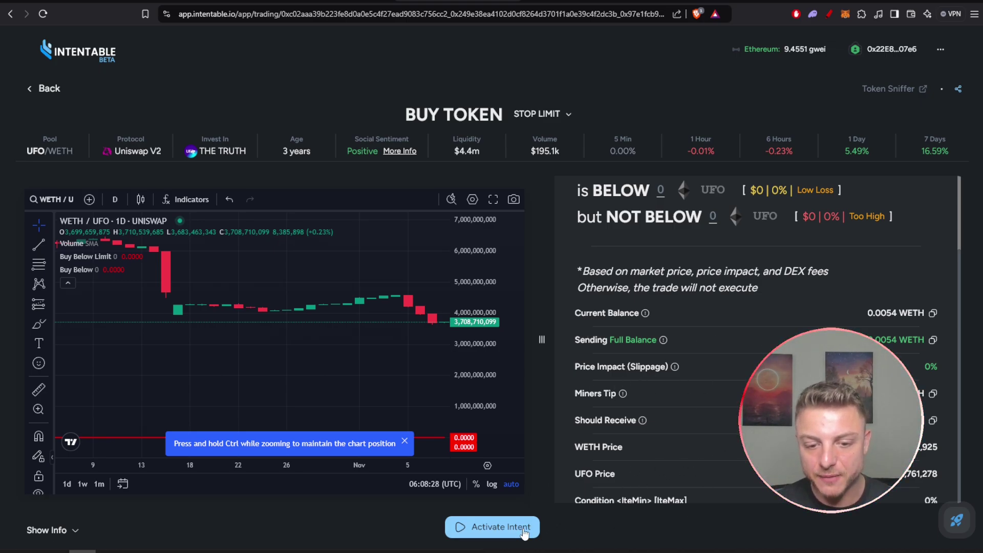
left_click(489, 528)
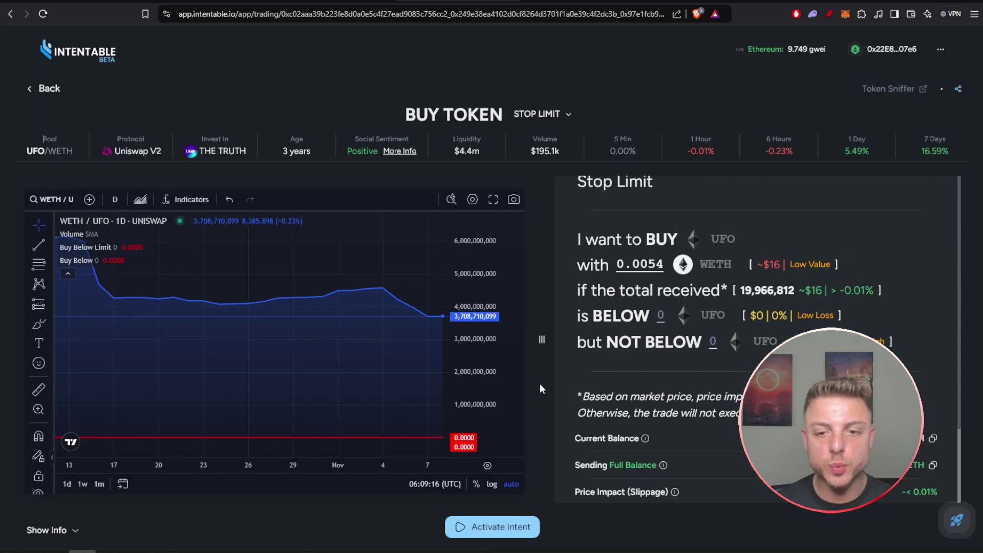
left_click_drag(577, 231, 915, 347)
left_click(914, 352)
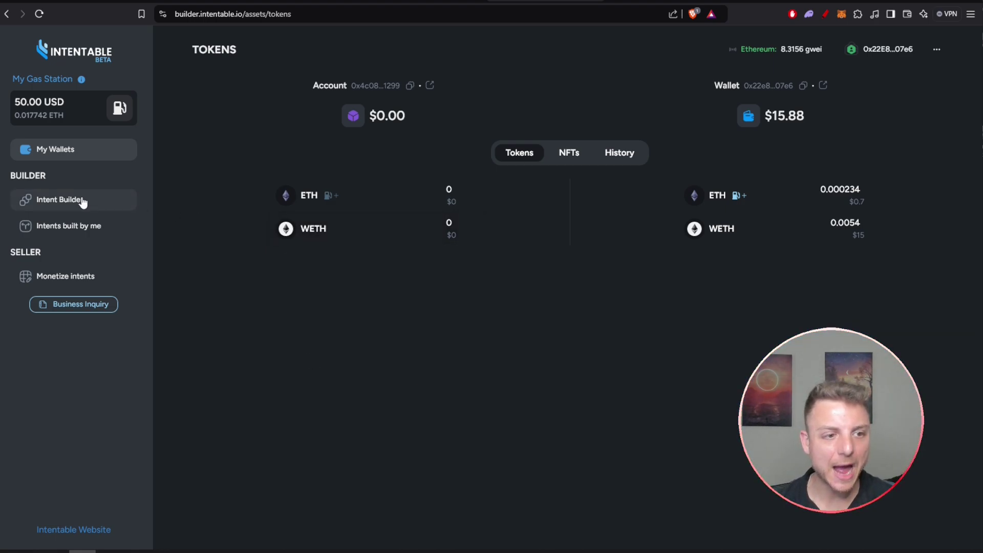
Step: Import a new intent in Intent Builder and open Untitled-986744 on the canvas
left_click(55, 208)
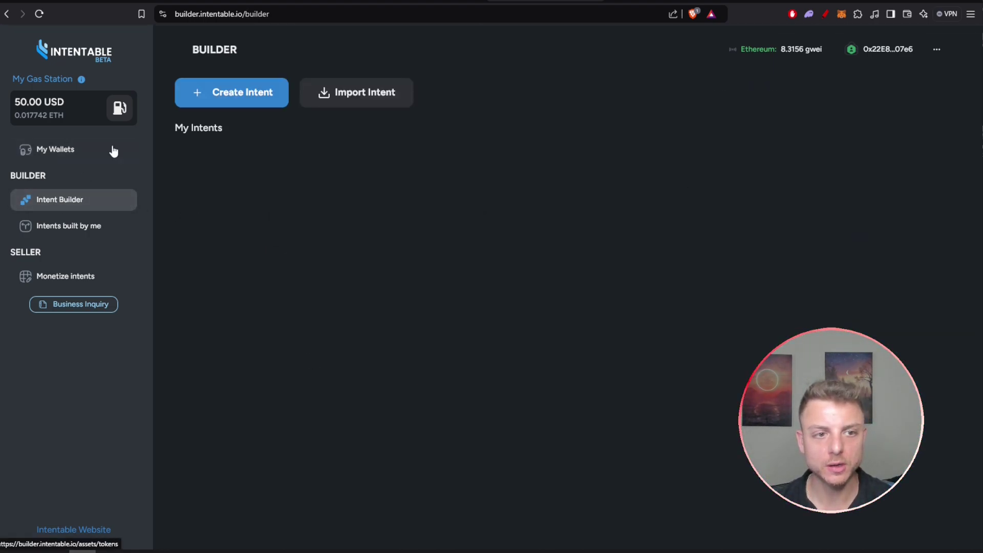
left_click(223, 100)
mouse_move(250, 201)
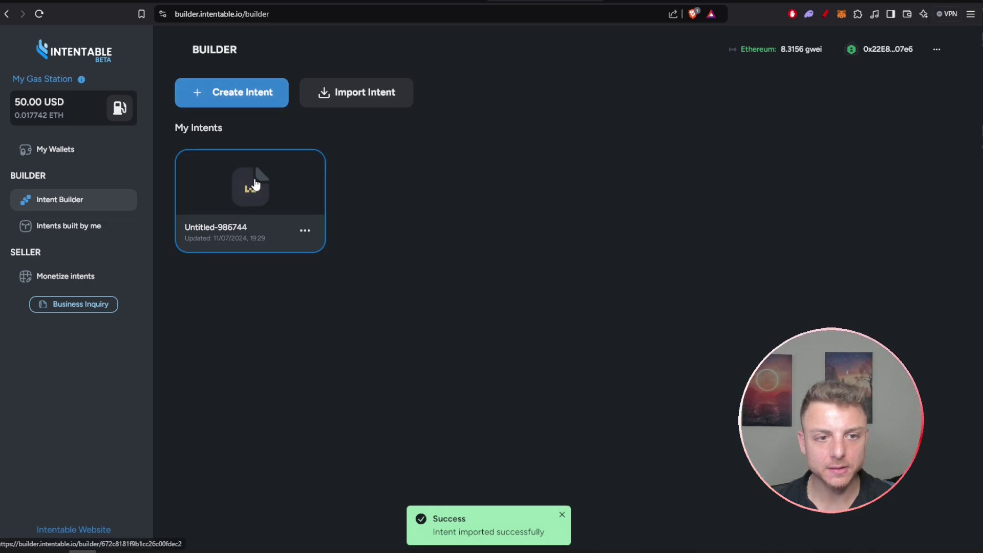
left_click(245, 190)
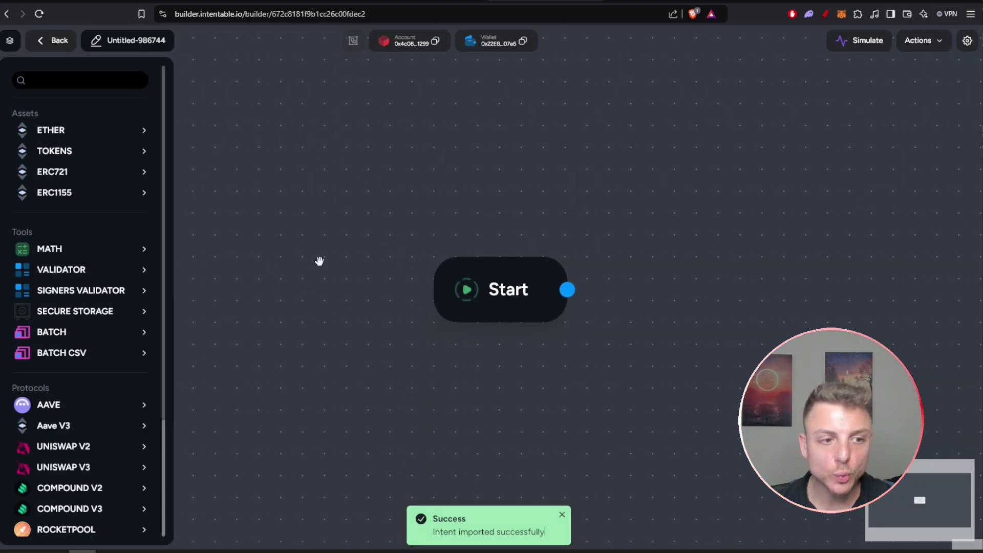
Step: Expand the ETHER, TOKENS, ERC721, ERC1155, MATH and VALIDATOR block groups
left_click(85, 131)
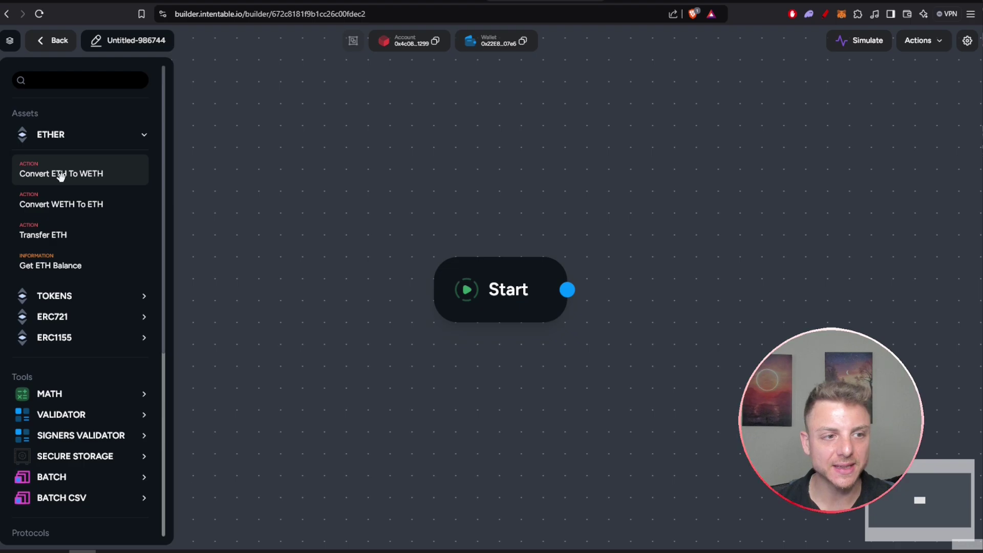
left_click(73, 299)
scroll(77, 265, "down", 2)
scroll(69, 154, "down", 3)
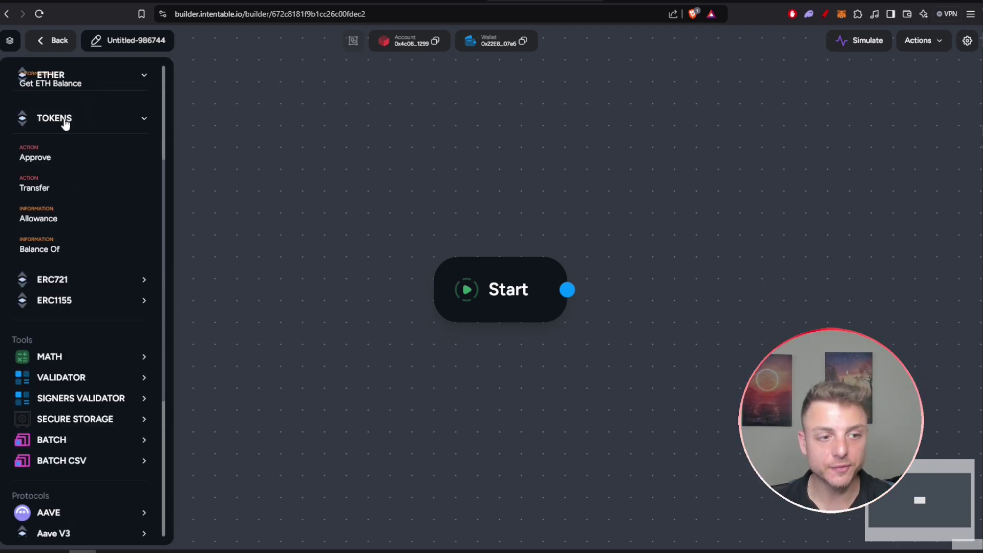
left_click(70, 284)
scroll(67, 300, "down", 2)
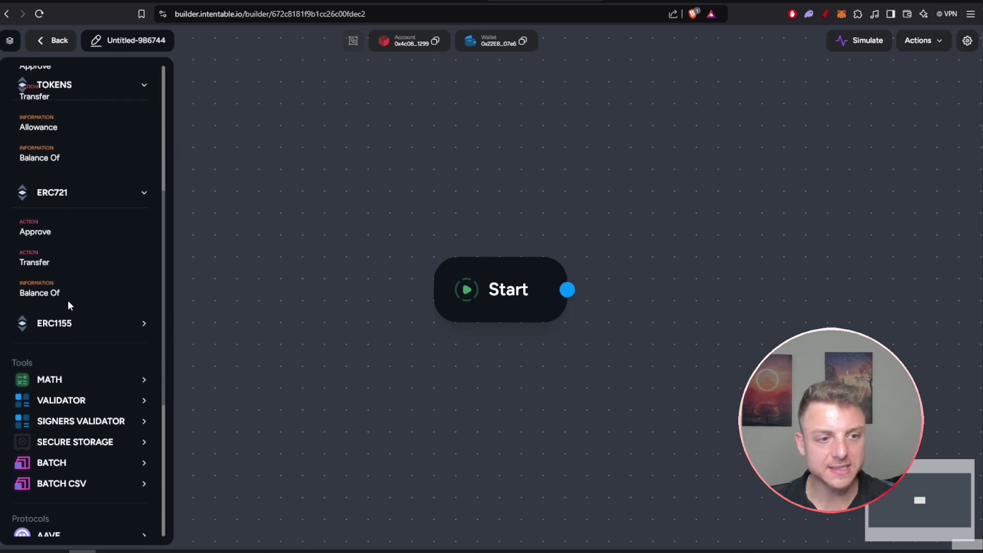
left_click(70, 330)
scroll(68, 308, "down", 1)
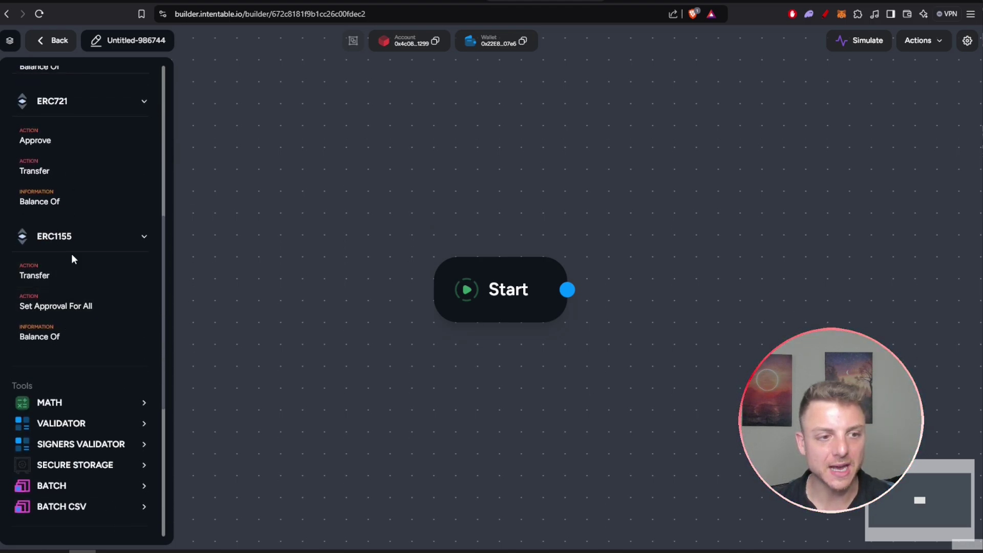
scroll(77, 256, "down", 1)
scroll(69, 250, "down", 1)
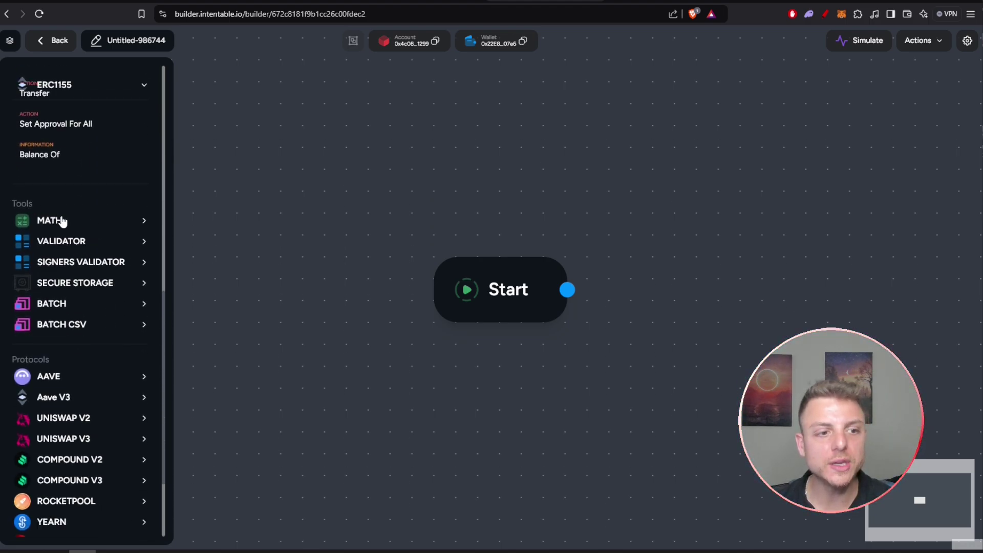
left_click(61, 220)
scroll(68, 227, "down", 1)
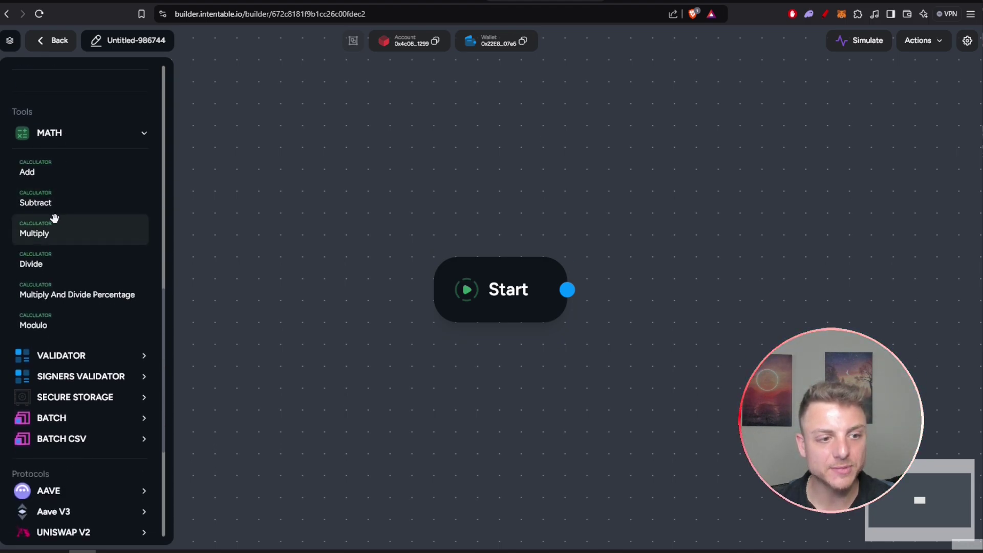
scroll(50, 231, "down", 1)
left_click(92, 268)
scroll(92, 270, "down", 1)
scroll(92, 270, "down", 2)
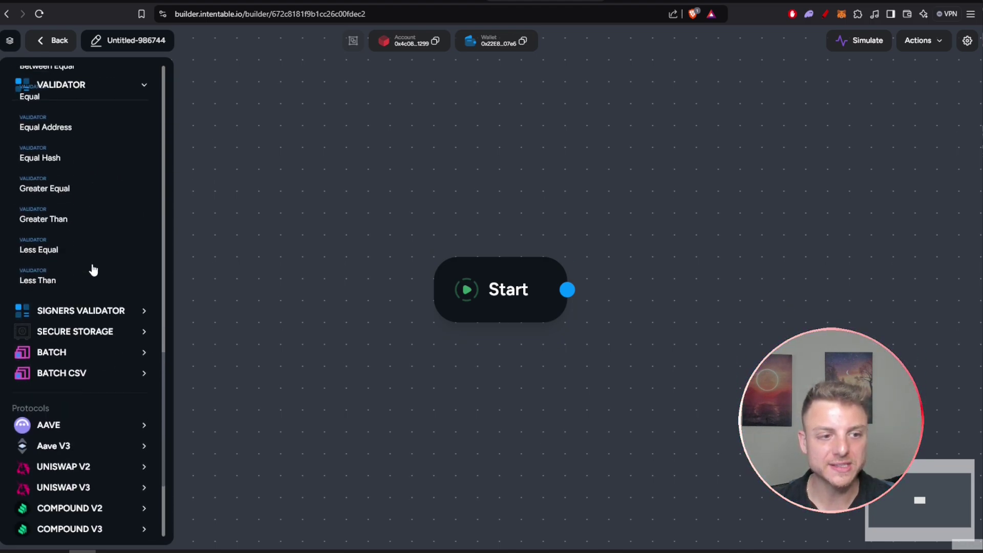
scroll(91, 350, "down", 2)
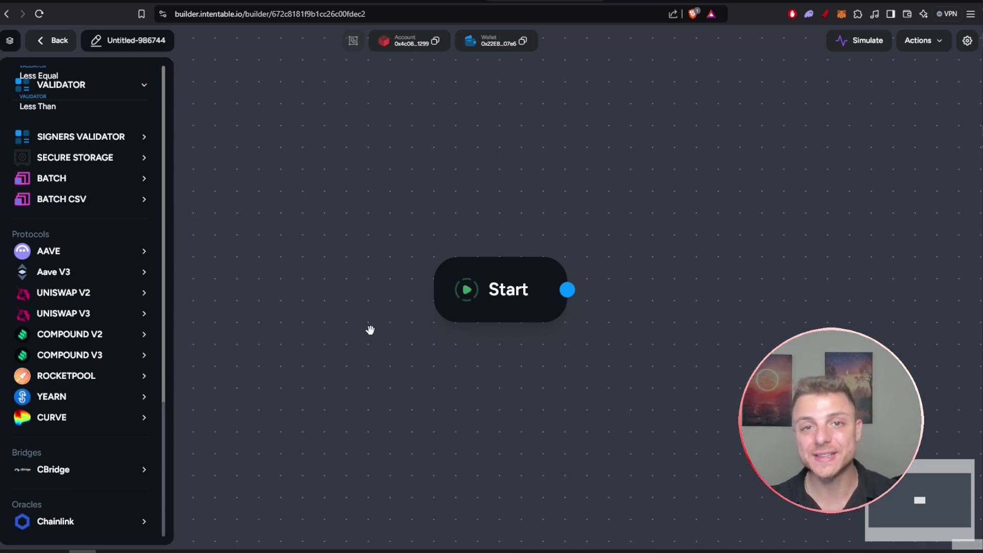
scroll(88, 349, "up", 1)
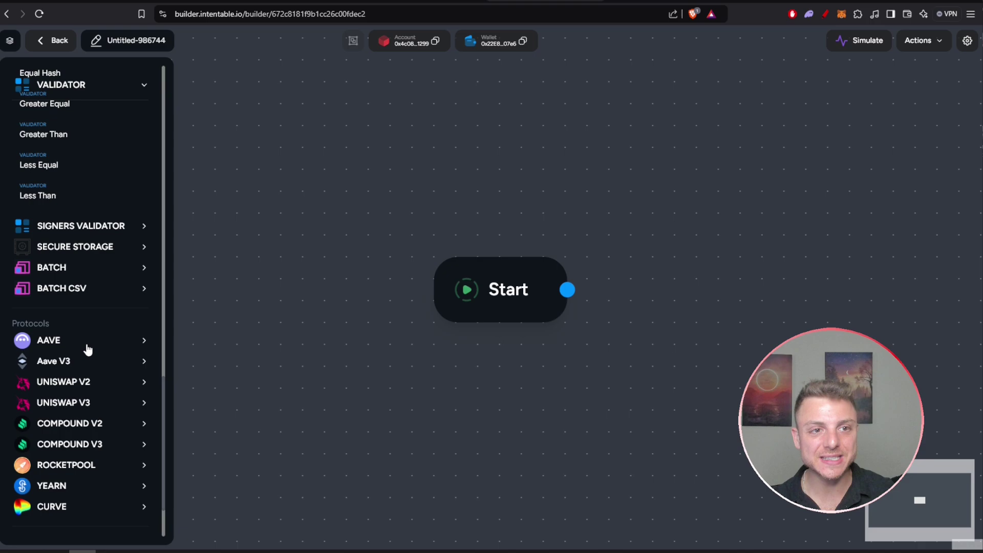
scroll(76, 331, "up", 1)
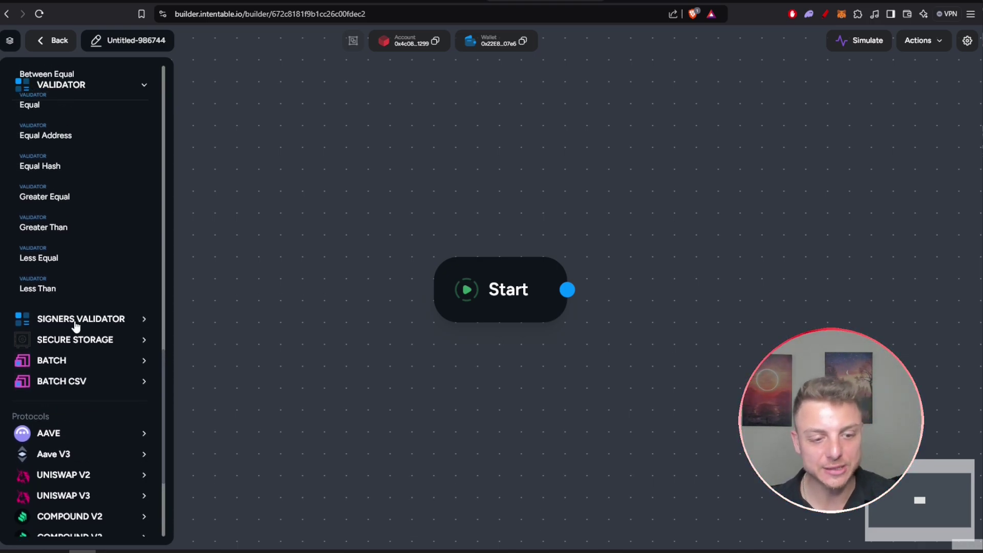
scroll(46, 326, "up", 1)
scroll(24, 284, "up", 3)
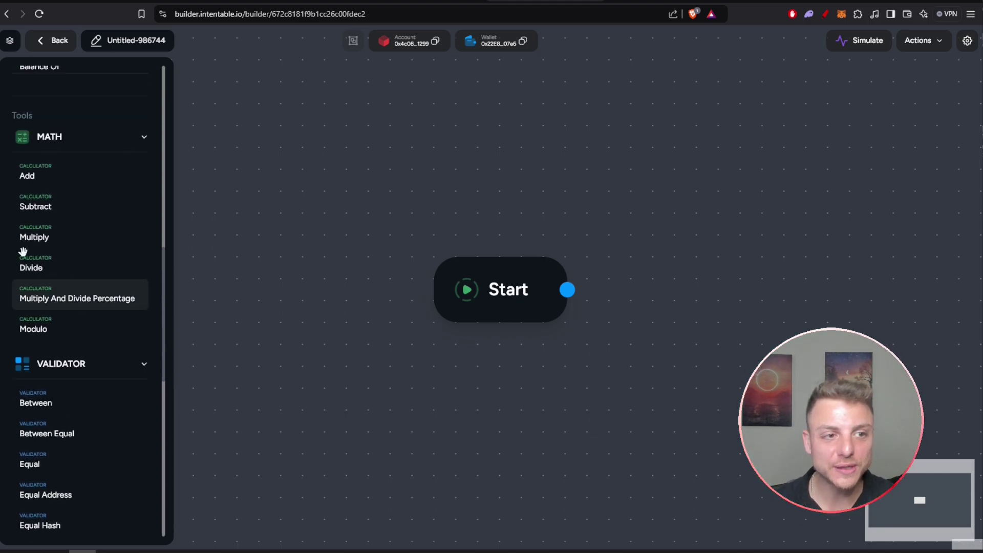
scroll(56, 347, "up", 1)
scroll(64, 329, "up", 1)
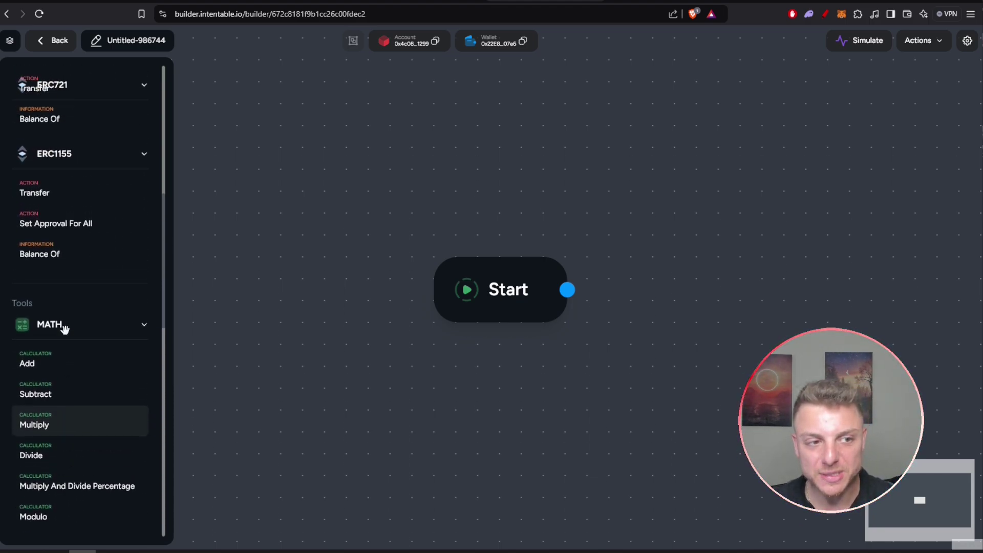
scroll(63, 329, "up", 1)
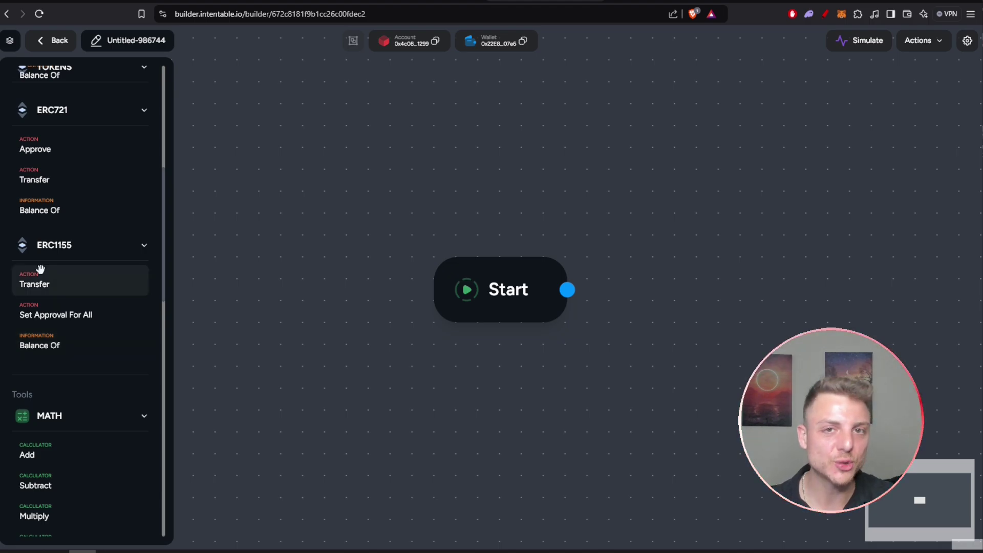
scroll(40, 269, "up", 3)
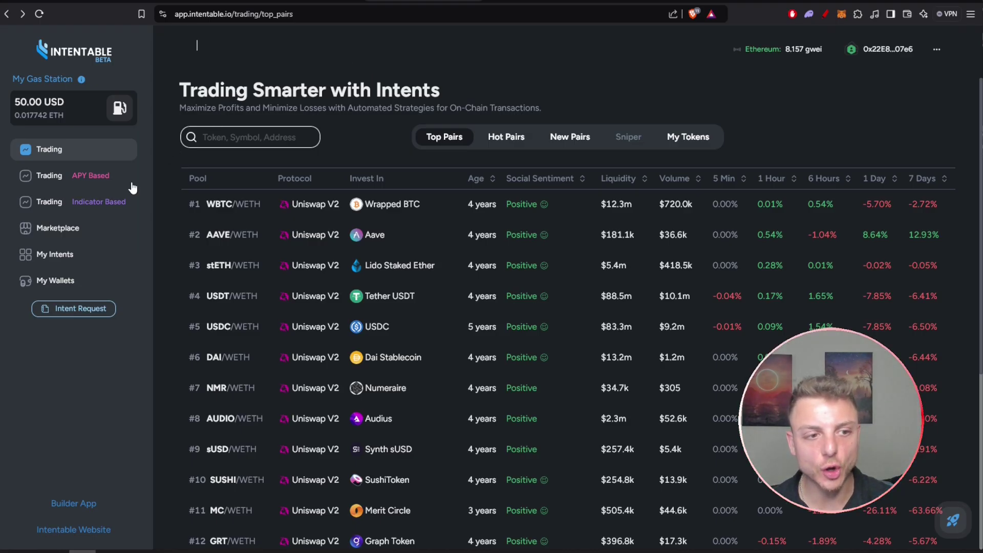
Step: Open the Marketplace from the left sidebar to list the intent dApps
left_click(68, 229)
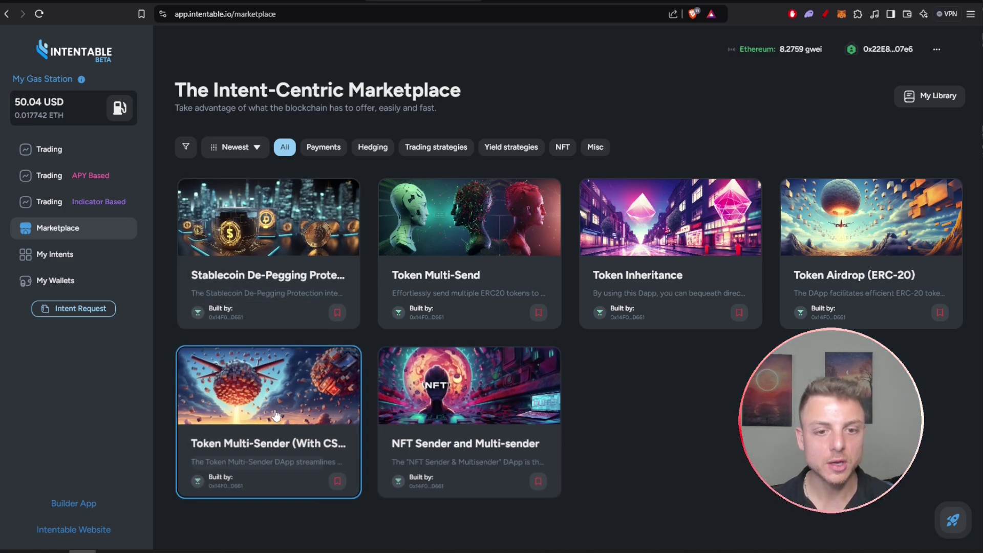
Step: Filter the marketplace to Payments and open the Token Multi-Send dApp
left_click(315, 150)
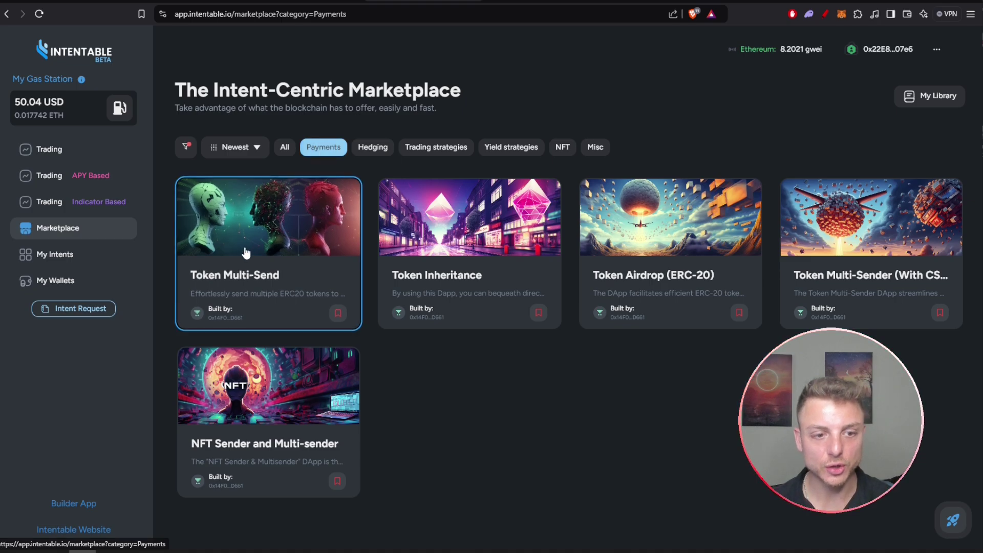
left_click(231, 252)
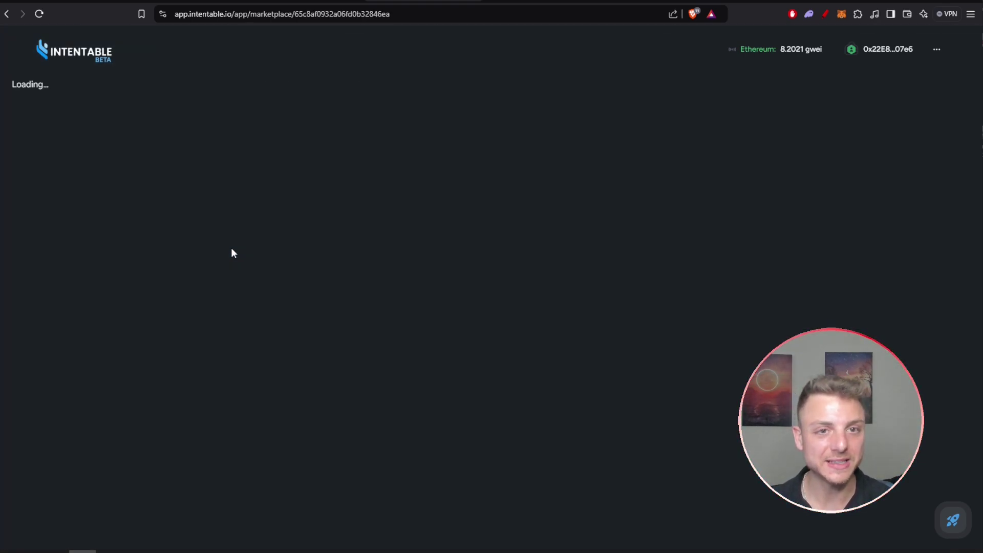